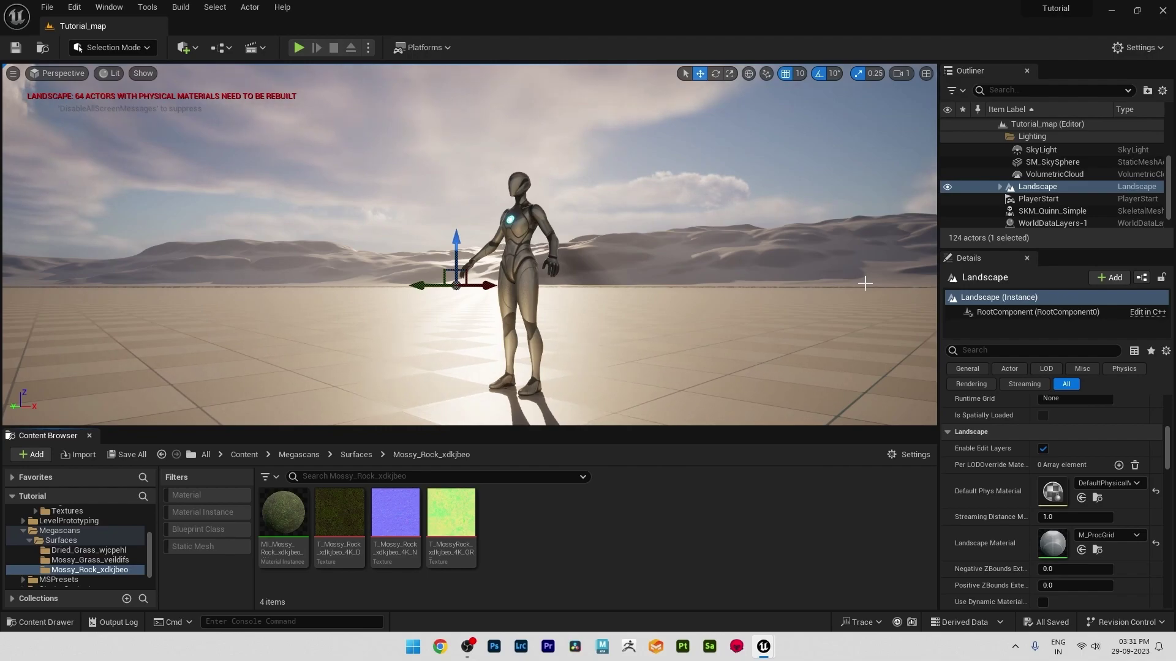
Filter the Content Browser to material instances and go up to the Surfaces folder
left_click(111, 569)
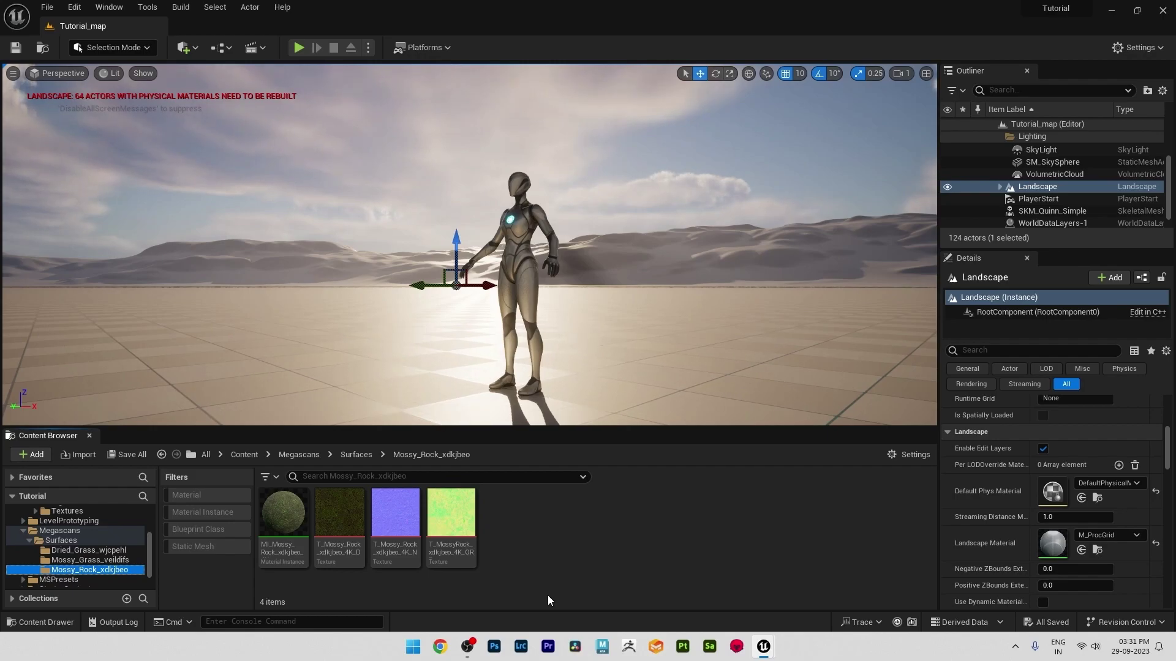
left_click(206, 514)
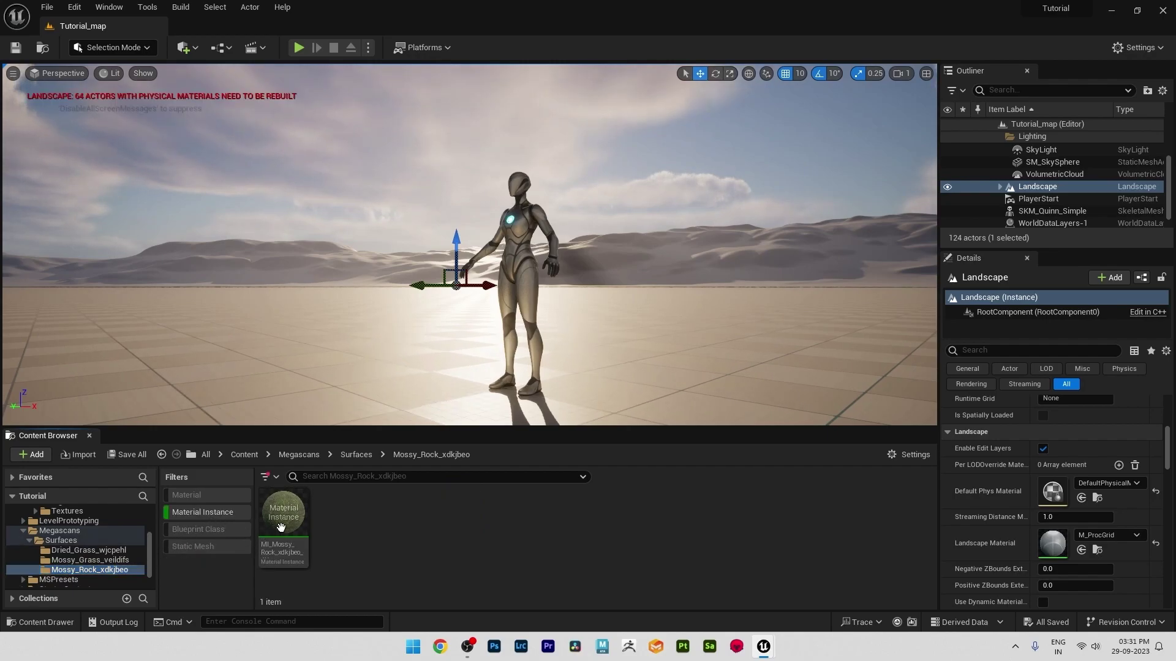
left_click(96, 541)
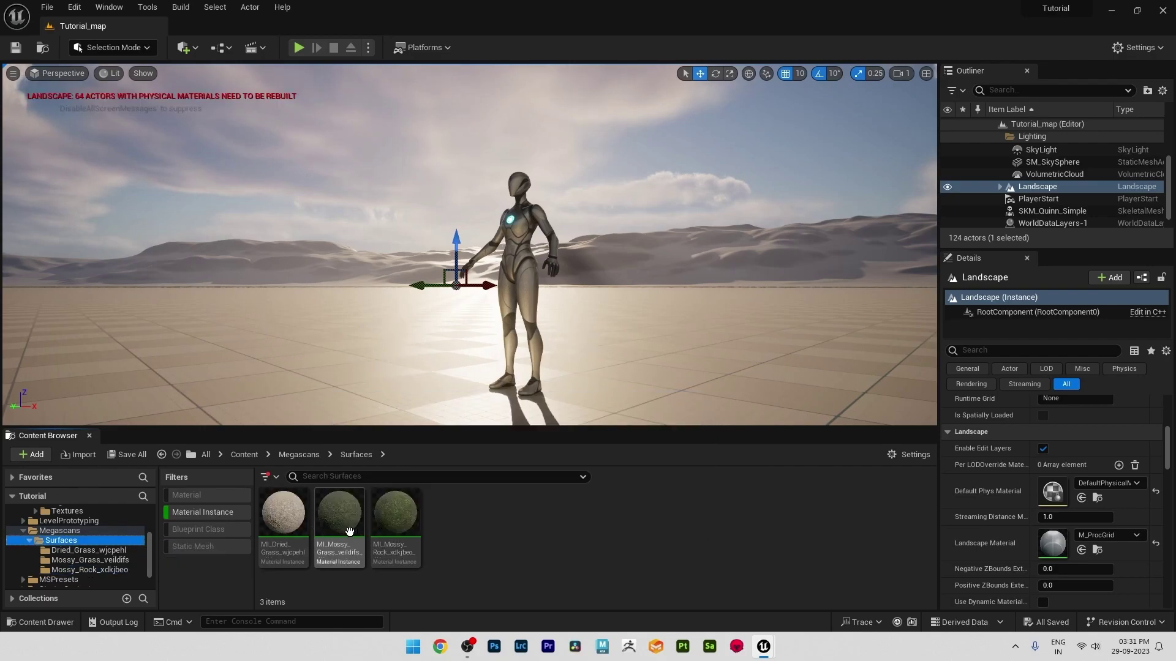
Select the Mossy Rock, Mossy Grass and Dried Grass material instances together
left_click(349, 532)
left_click(395, 528, "ctrl")
left_click(283, 528, "ctrl")
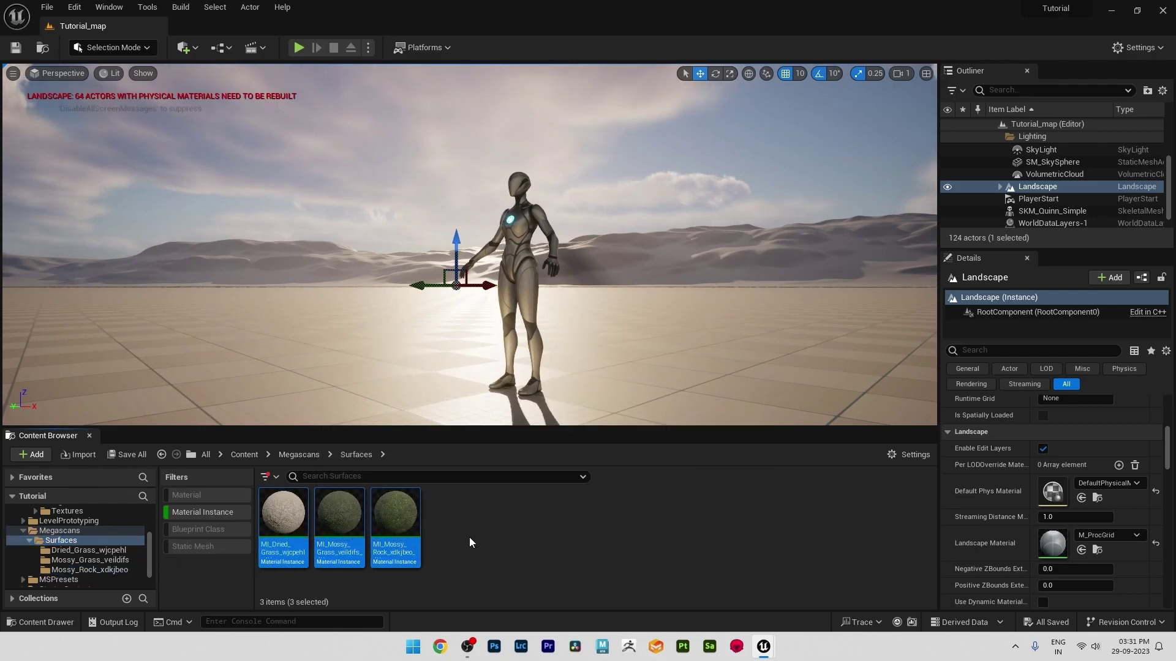
In Bridge's Megascans settings name the blend Blend_mat and attempt the blend, dismissing the three-instance warning
left_click(832, 592)
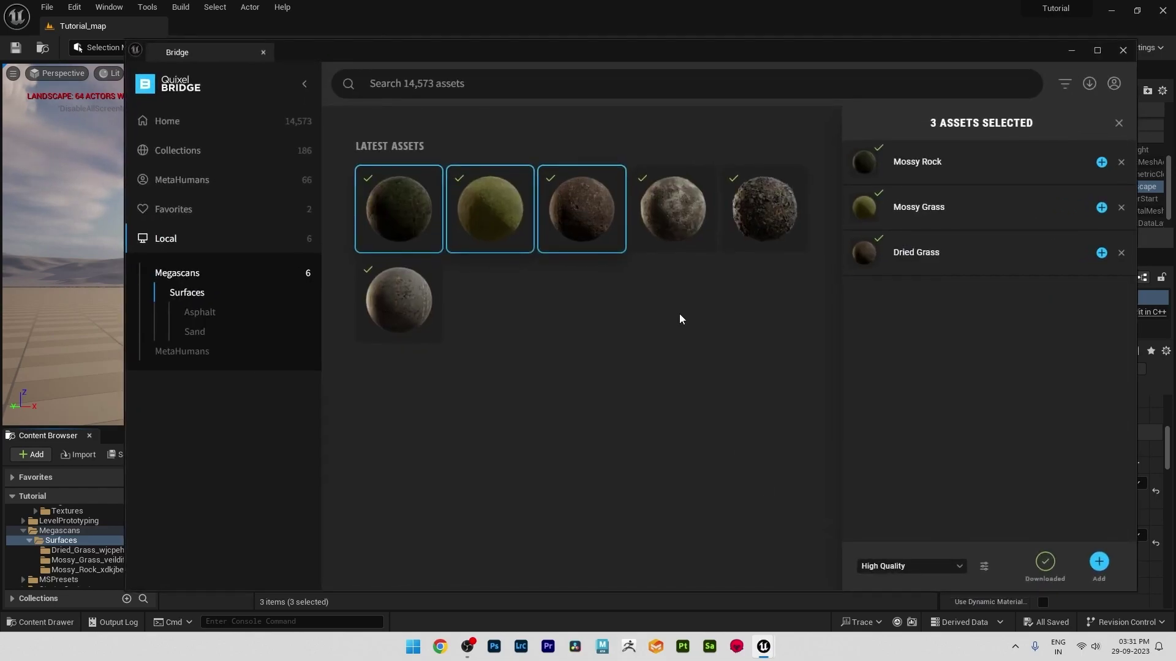
left_click(984, 567)
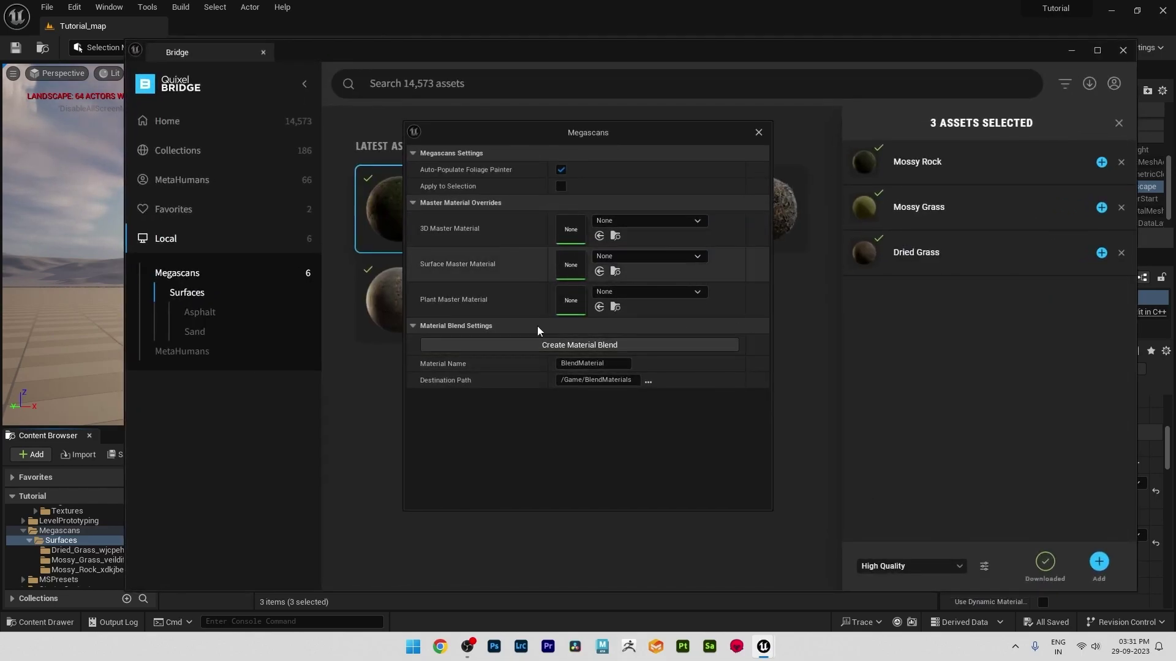
left_click(604, 360)
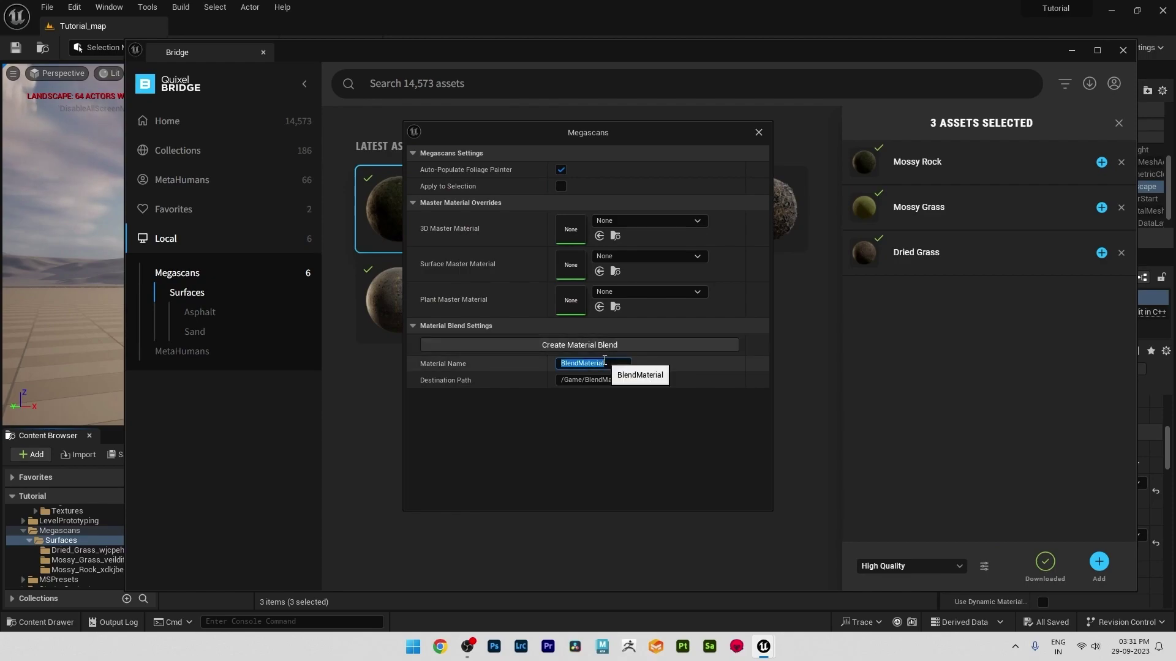
type("B")
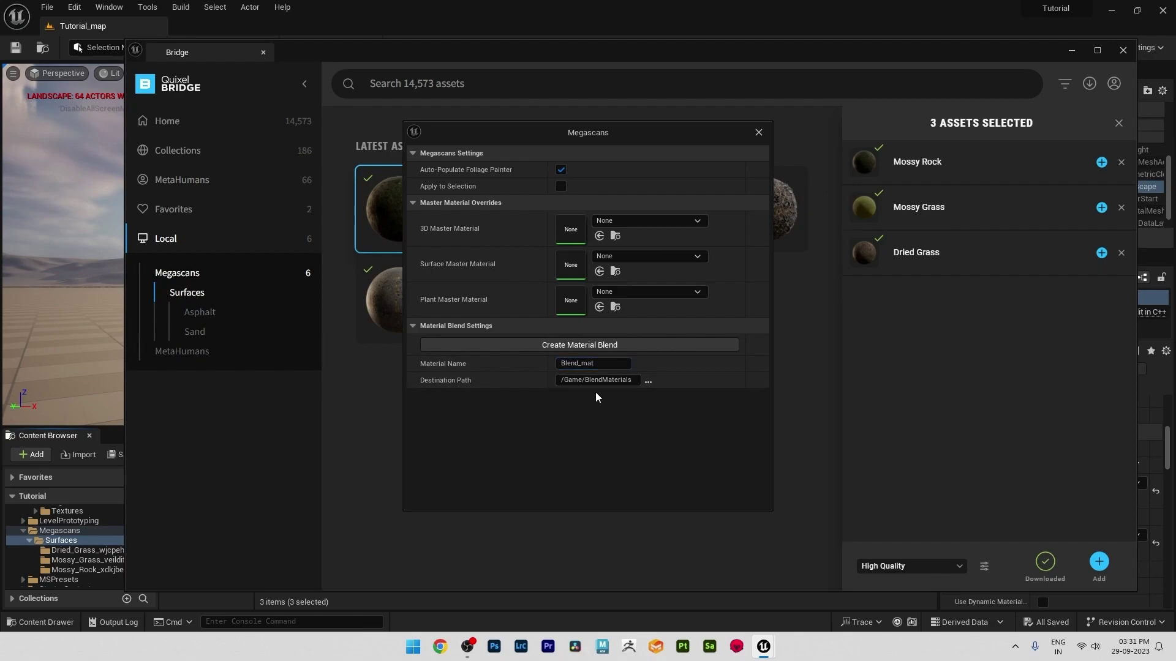
left_click(598, 346)
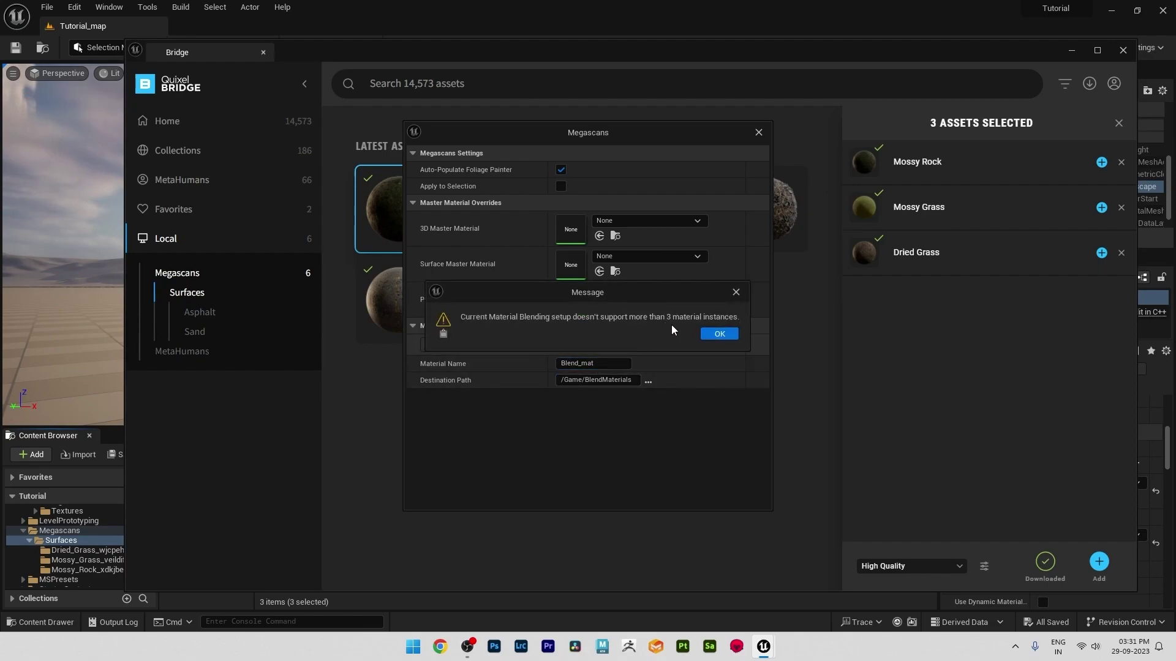
left_click(709, 333)
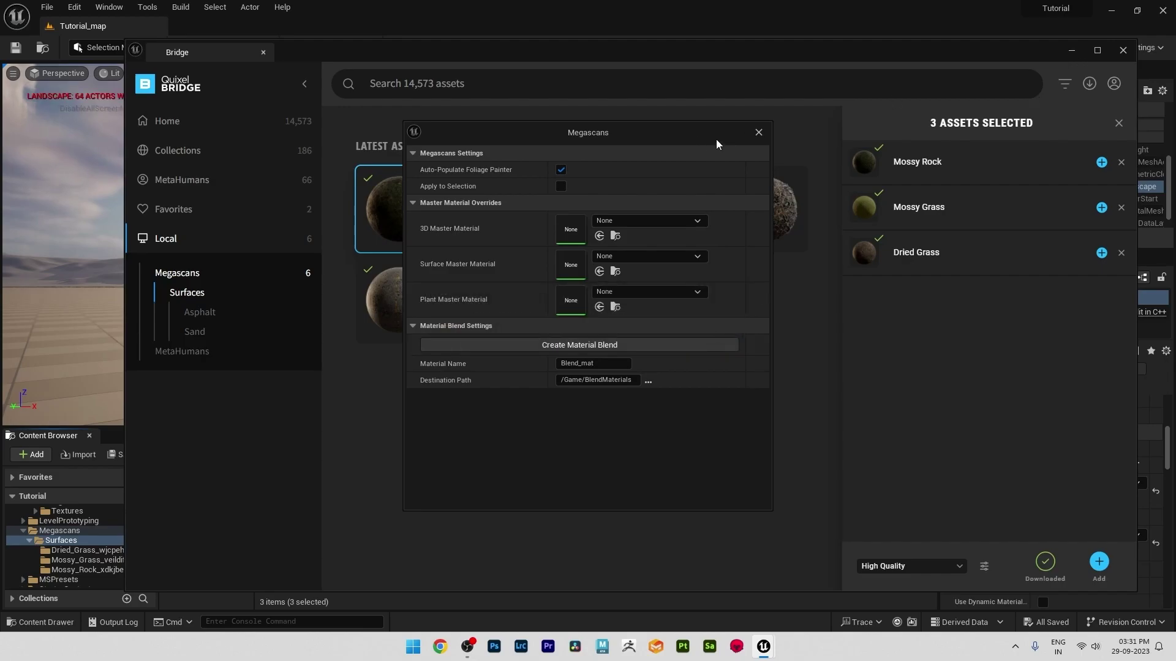
left_click(759, 132)
left_click(1068, 51)
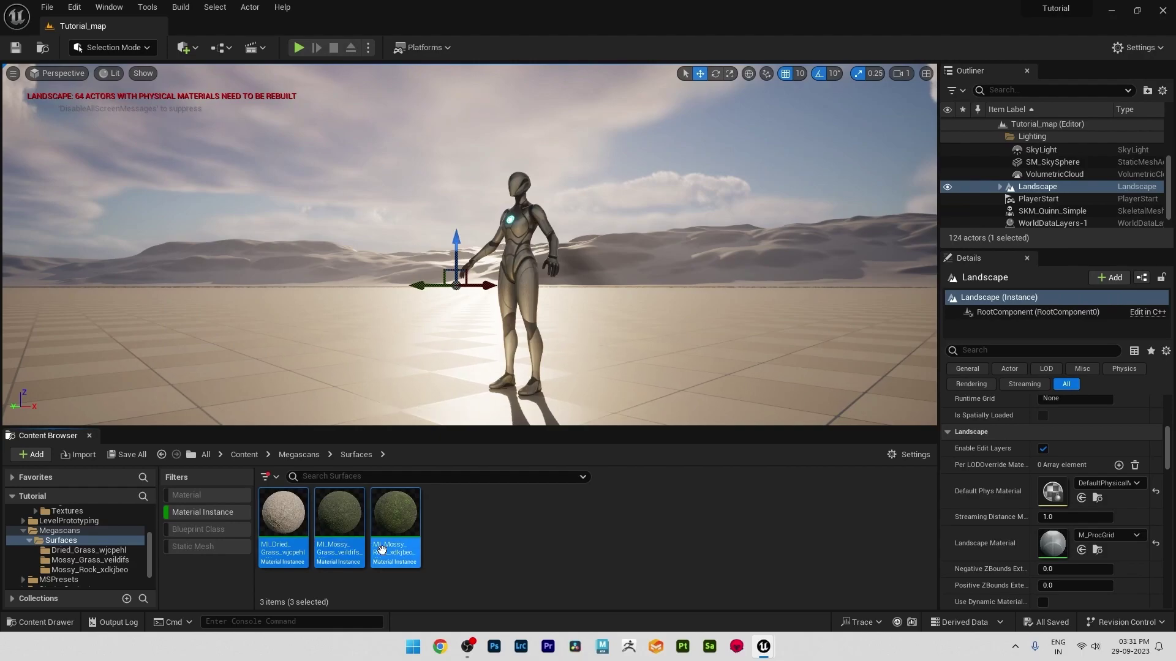
Back in the editor, reselect the dried grass, mossy rock and mossy grass instances
left_click(535, 544)
left_click(339, 516)
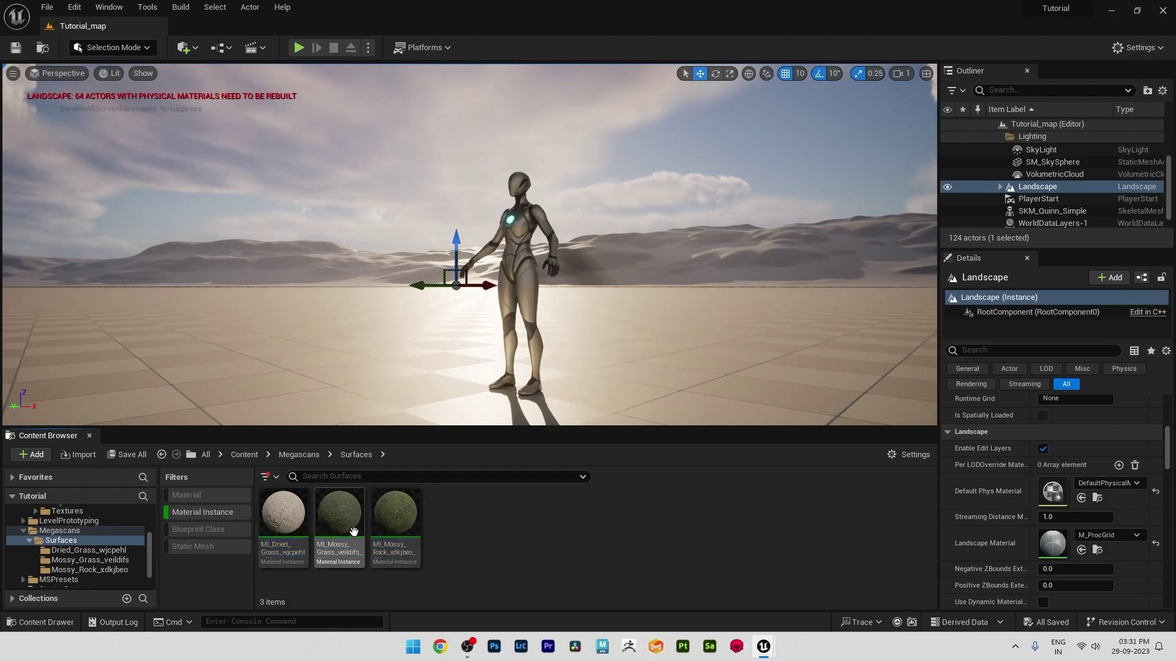
left_click(395, 515)
left_click(283, 515)
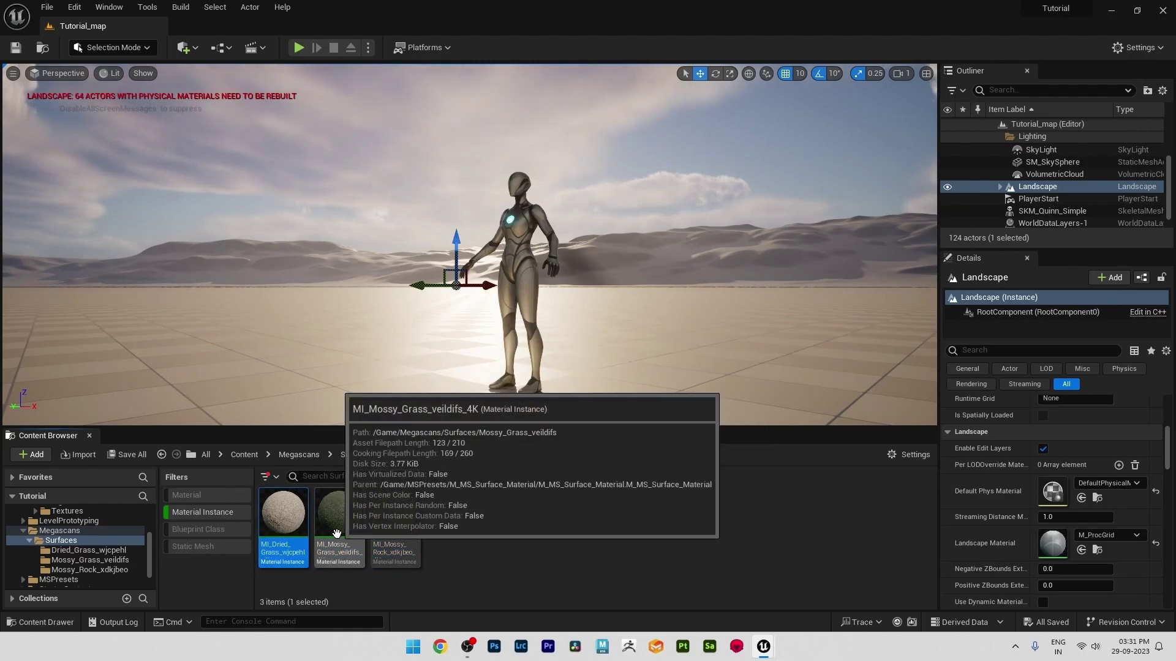
left_click(336, 534, "ctrl")
mouse_move(762, 647)
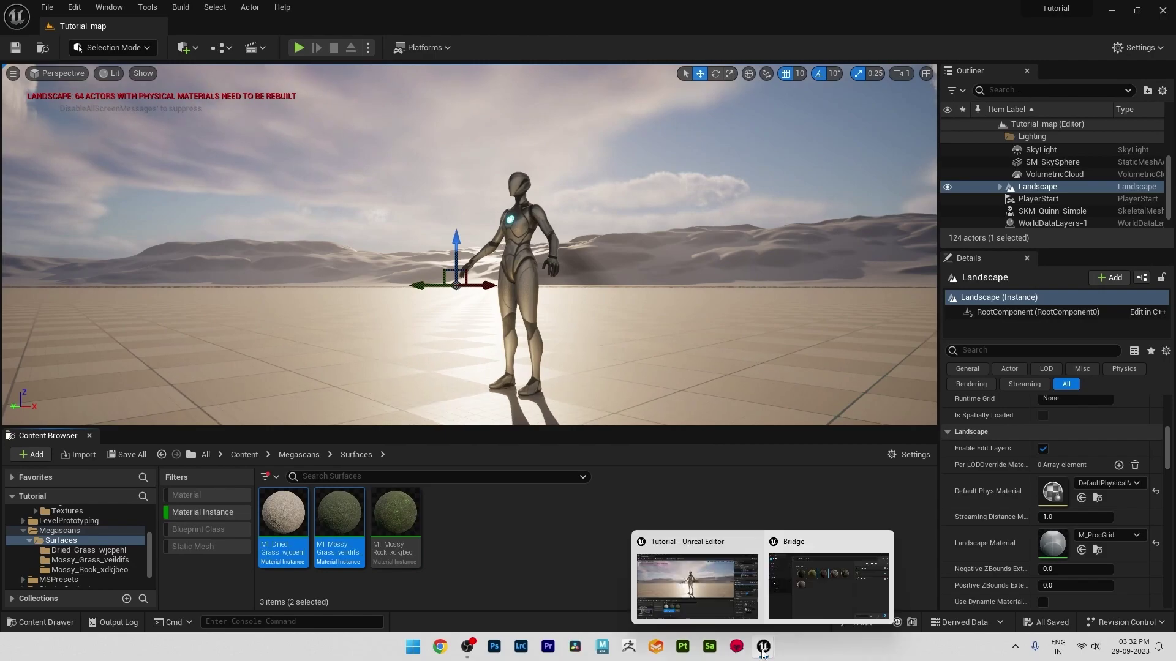
Retry Create Material Blend in Bridge, dismiss the same warning and return to the editor
left_click(802, 601)
left_click(983, 565)
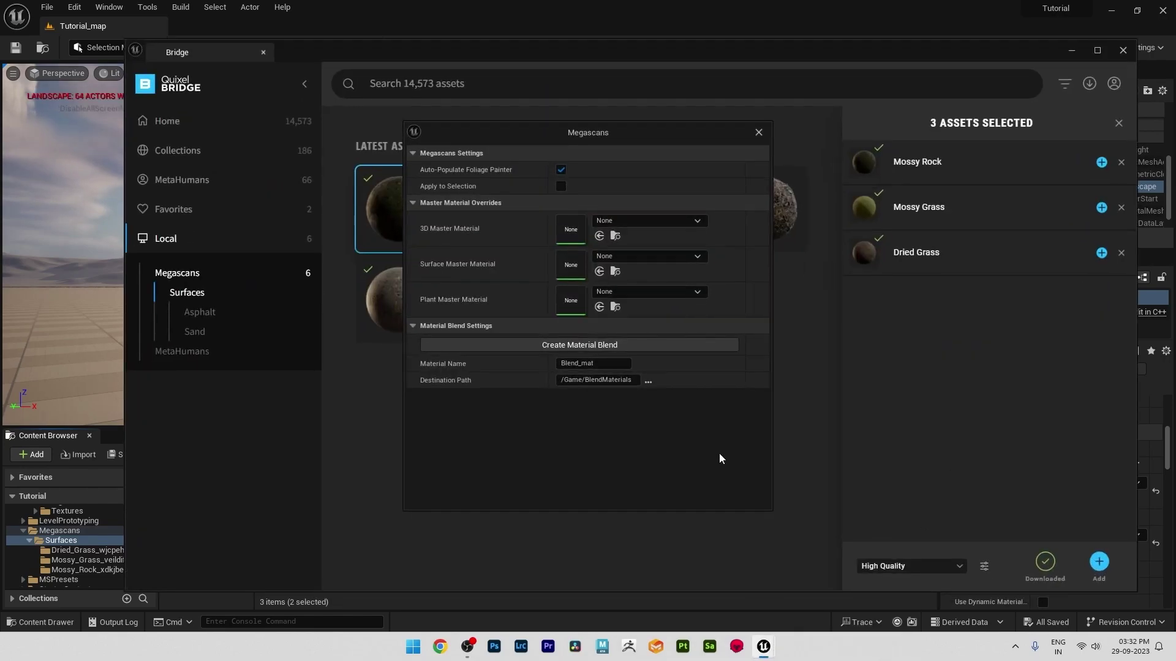
left_click(588, 340)
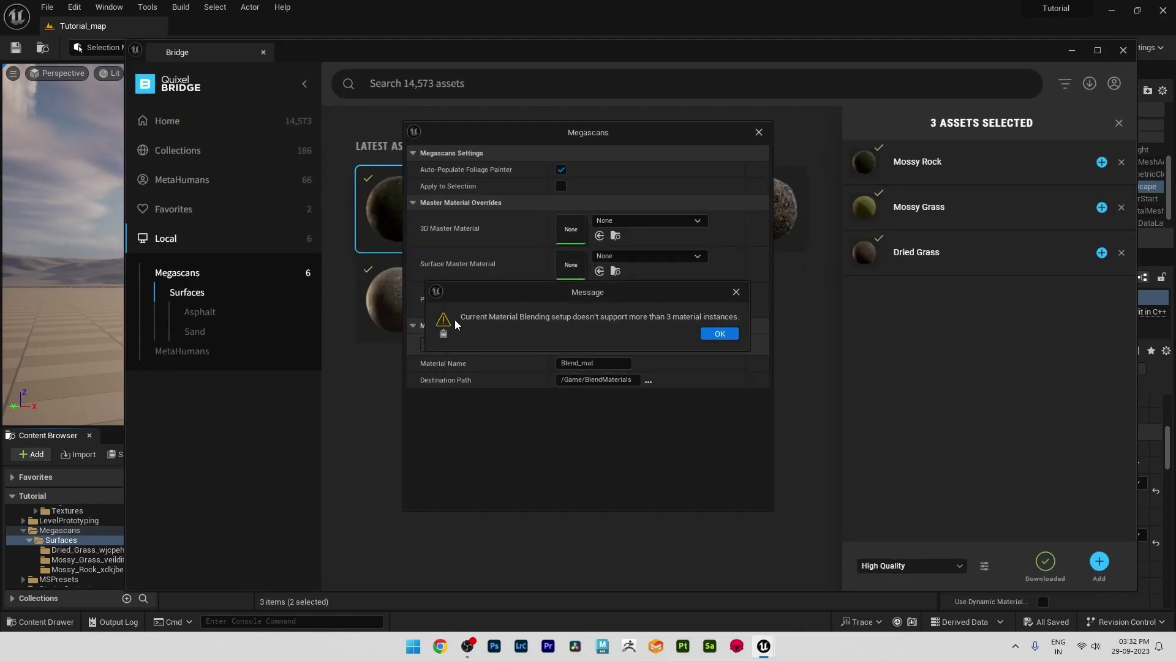
left_click(707, 335)
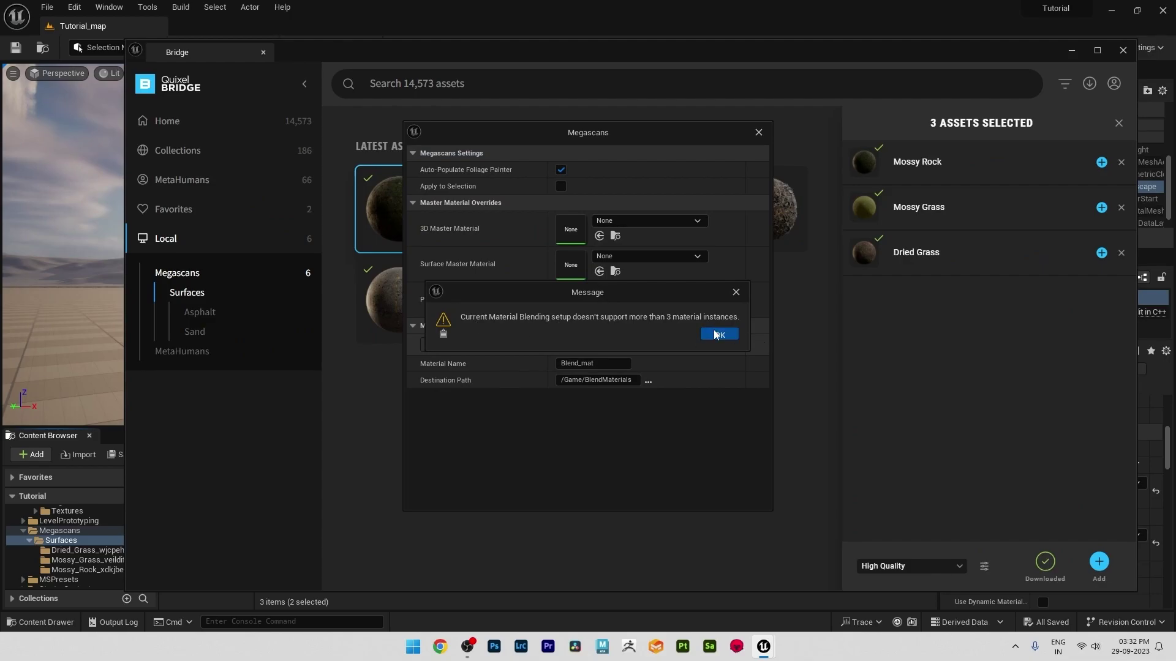
left_click(759, 132)
left_click(1071, 51)
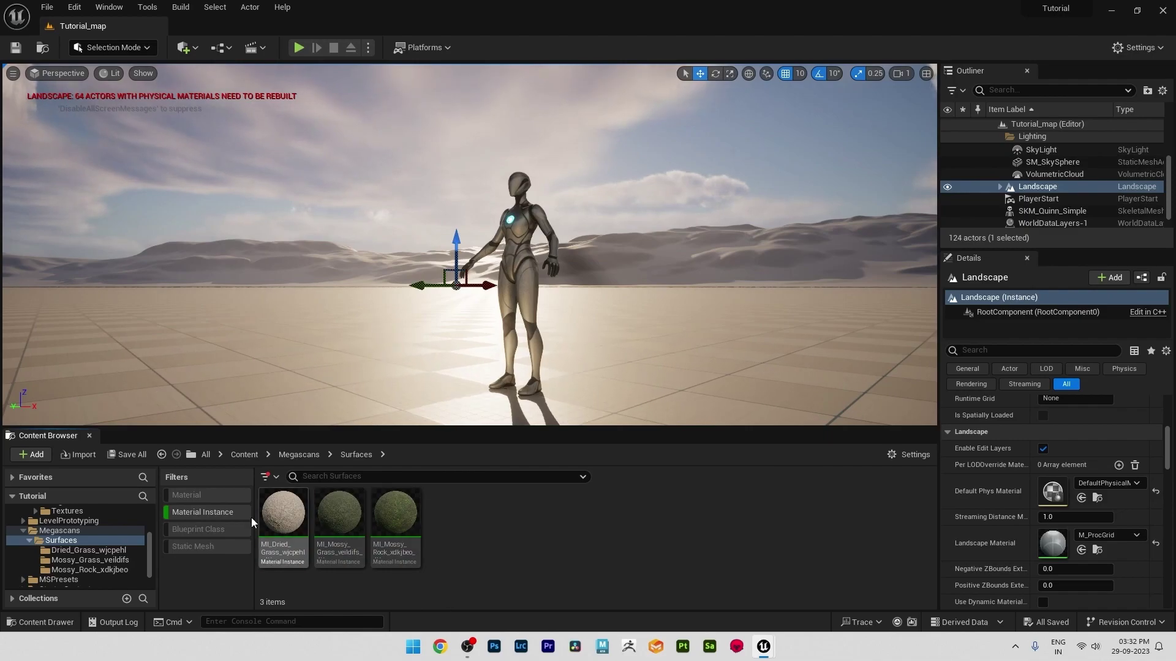
Click through dried grass and mossy grass so only MI_Mossy_Rock stays selected
left_click(292, 514)
left_click(338, 519)
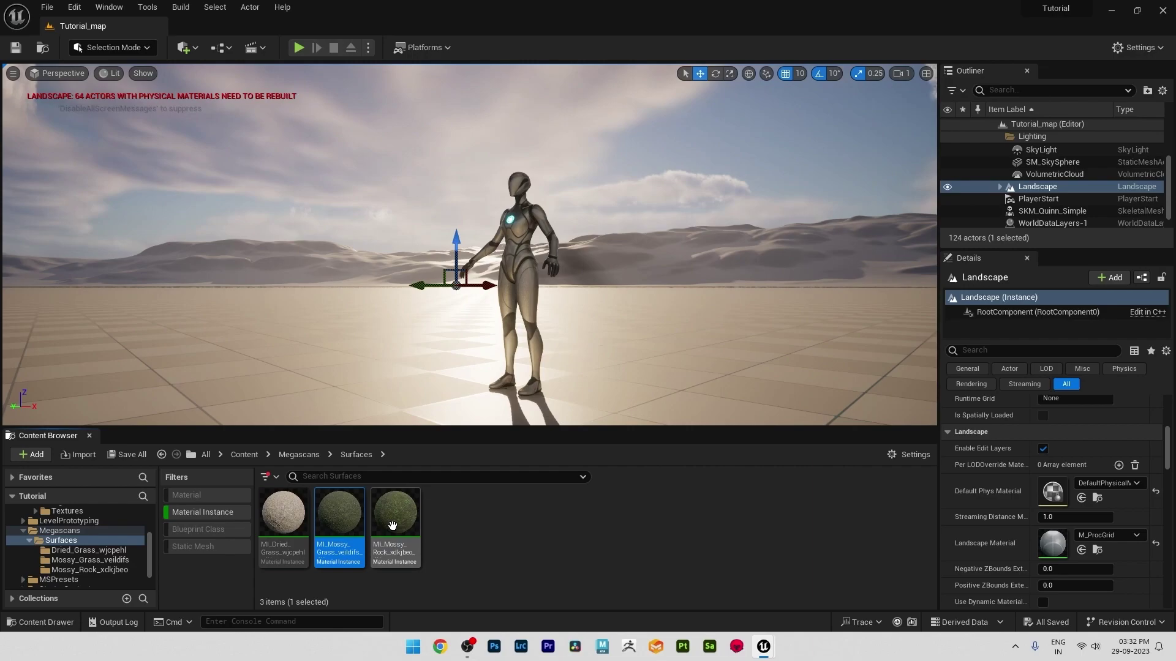
left_click(392, 526)
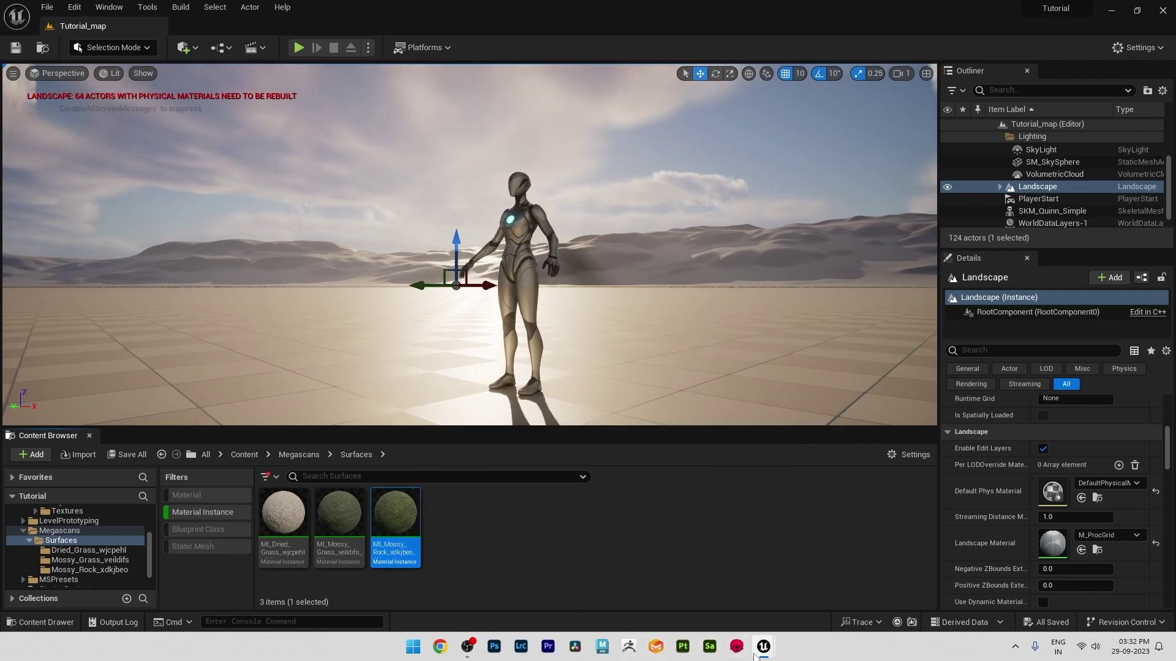
mouse_move(763, 647)
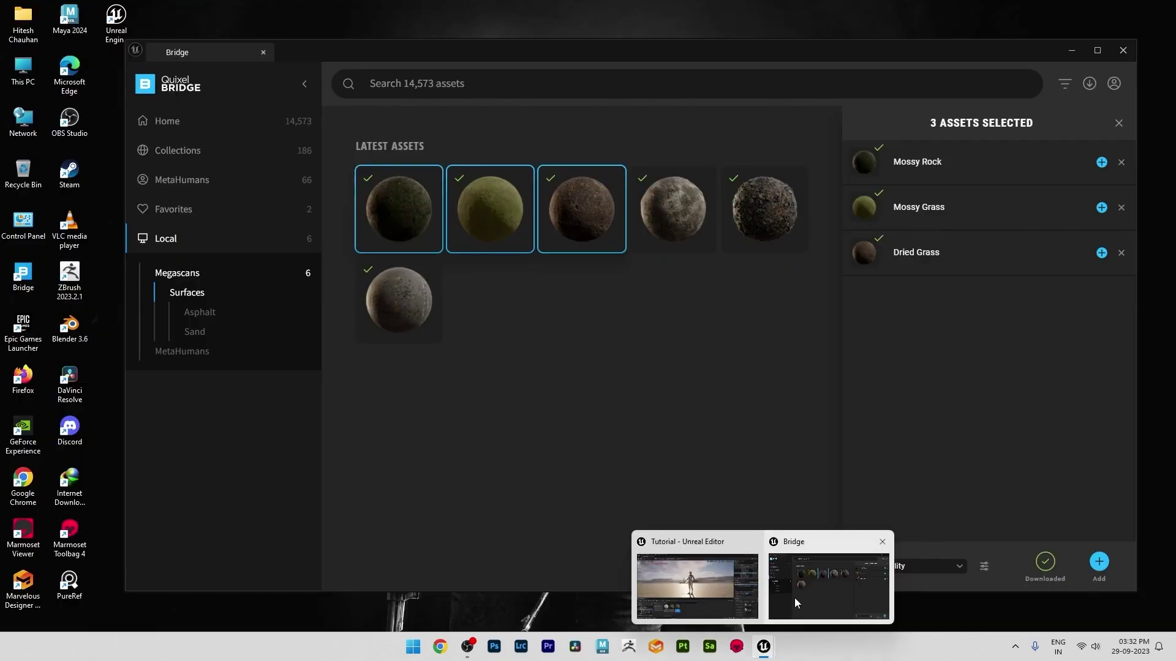
Create the Blend_mat material blend in Bridge, then show it in the BlendMaterials folder
left_click(795, 598)
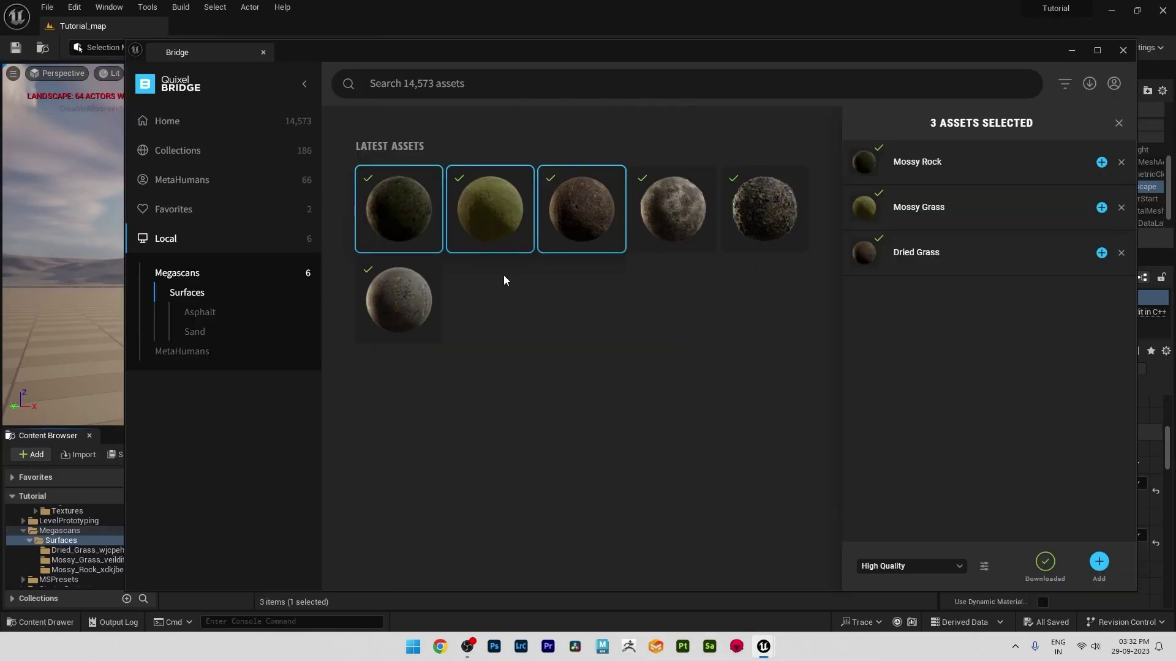
left_click(984, 567)
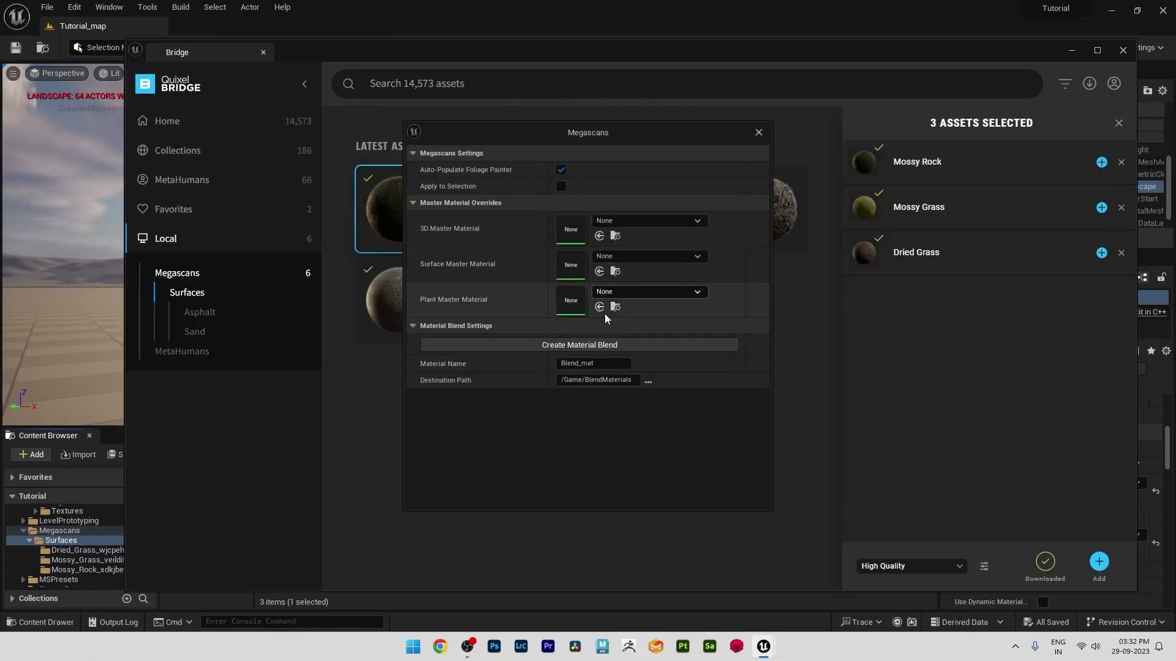
left_click(594, 343)
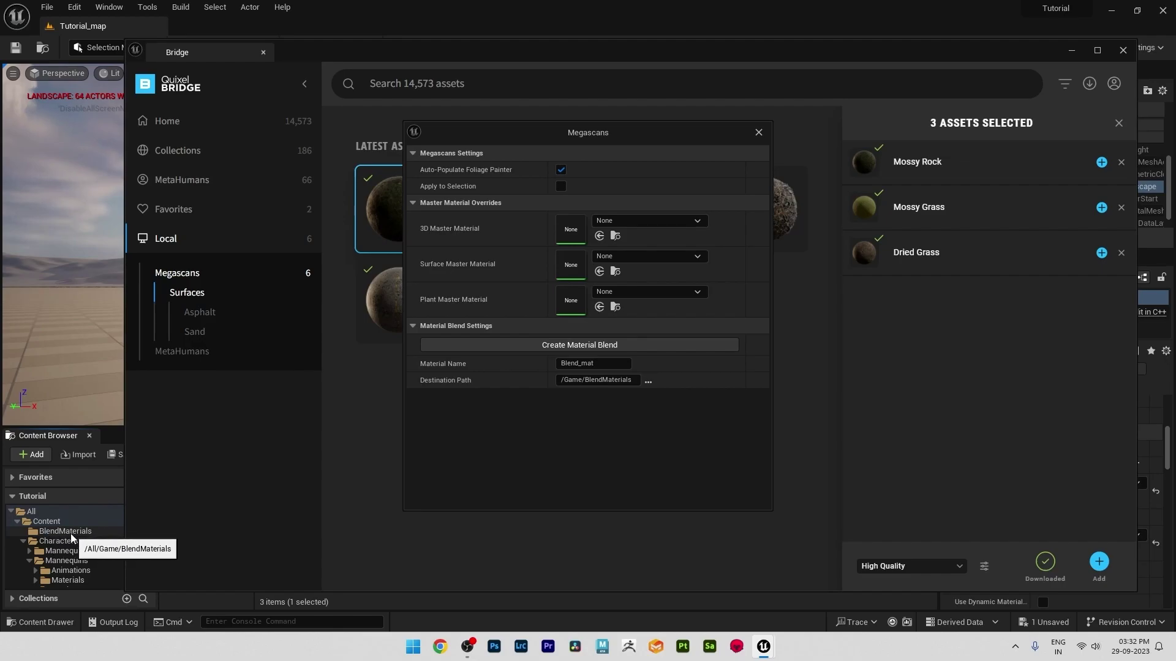
left_click(758, 133)
left_click(1073, 51)
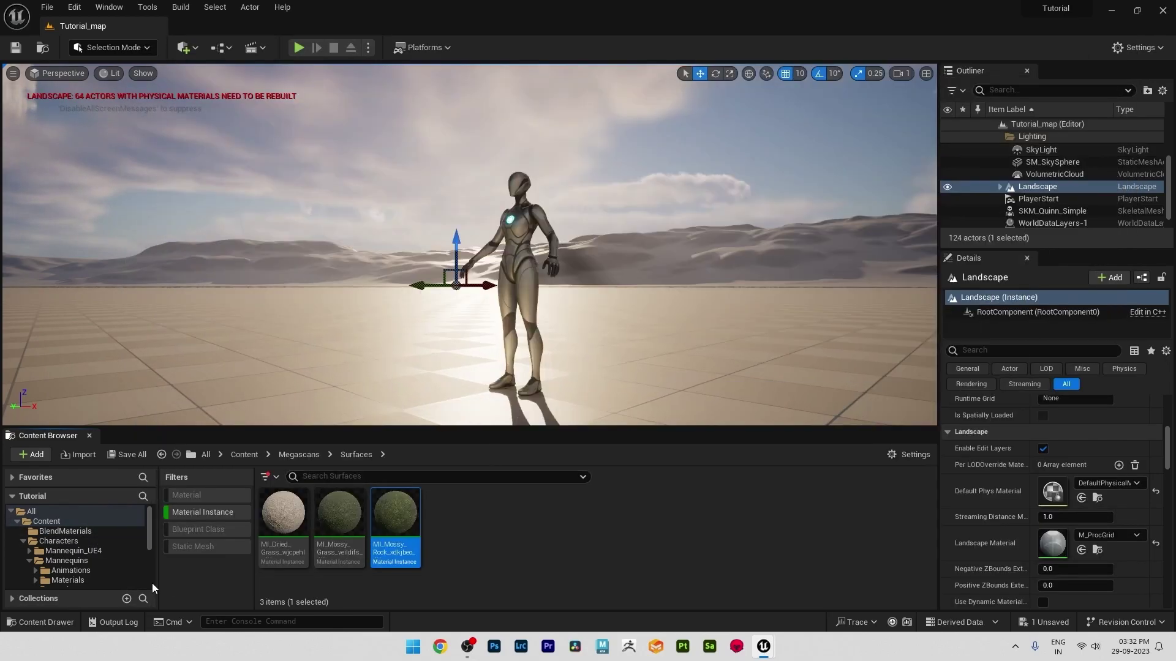
left_click(71, 531)
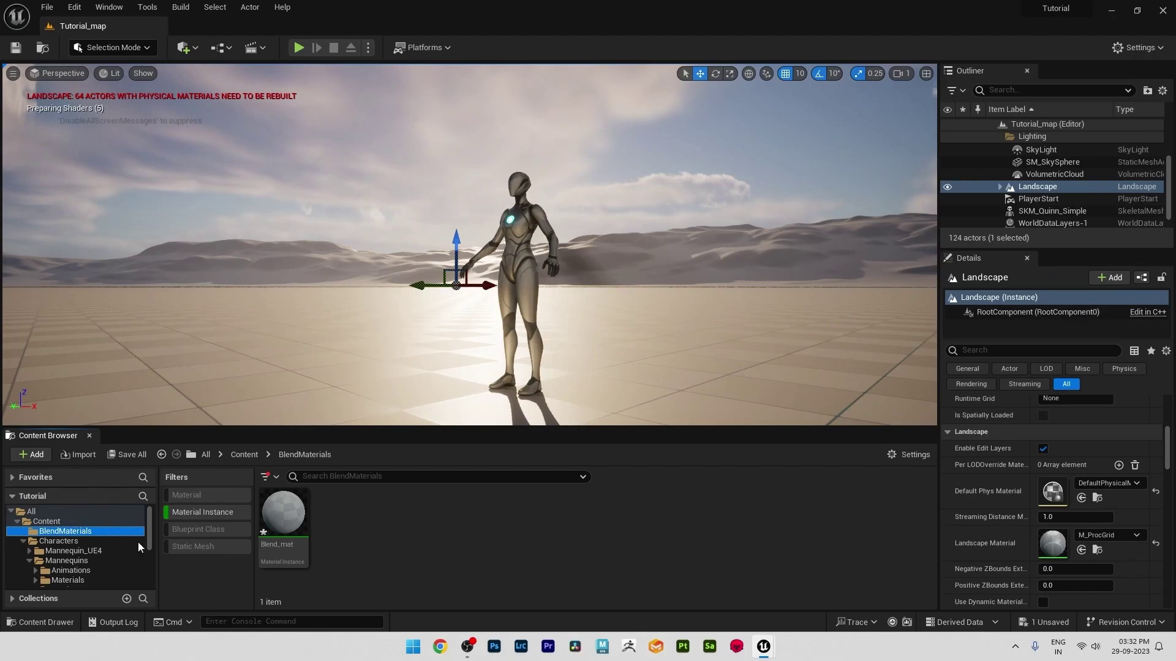
Open Blend_mat to review its layer parameters, then close the material editor
double_click(290, 524)
scroll(1050, 347, "down", 1)
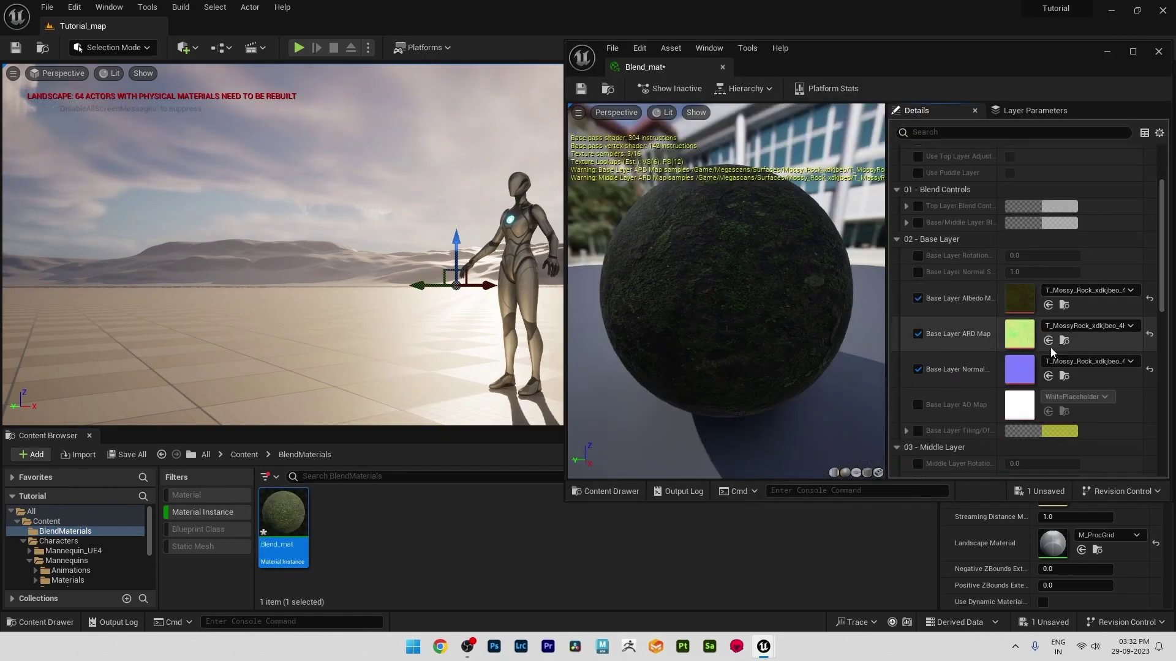
scroll(1050, 347, "down", 1)
scroll(1084, 248, "down", 1)
scroll(1071, 243, "down", 2)
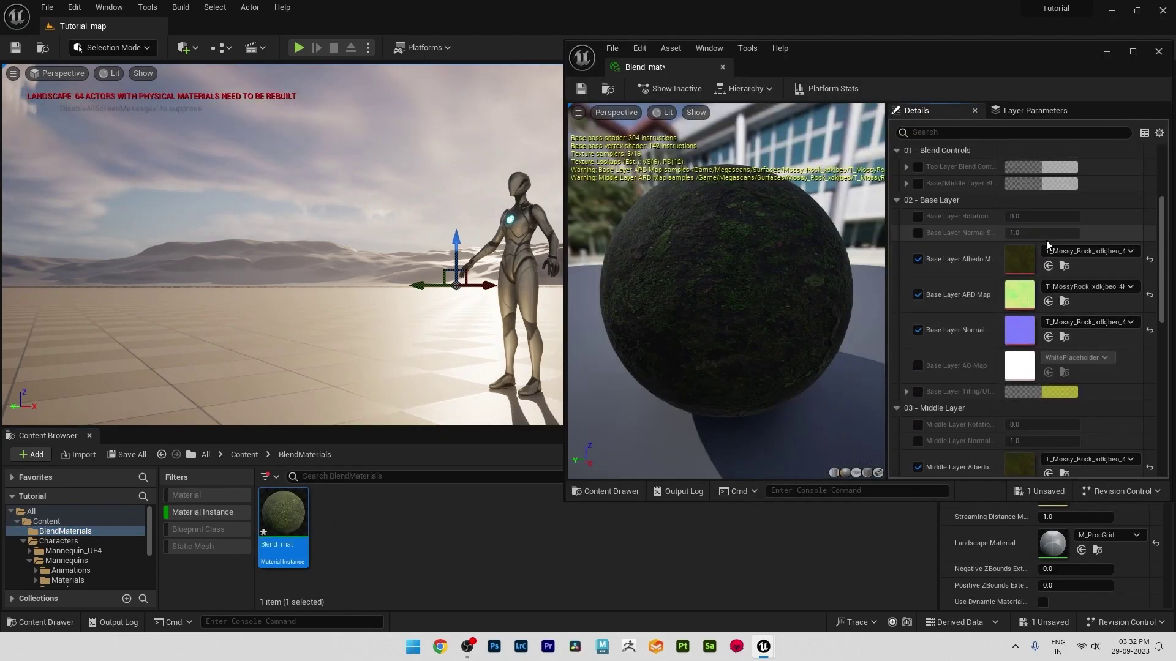
scroll(1047, 240, "down", 2)
scroll(1047, 238, "up", 2)
scroll(1043, 269, "up", 1)
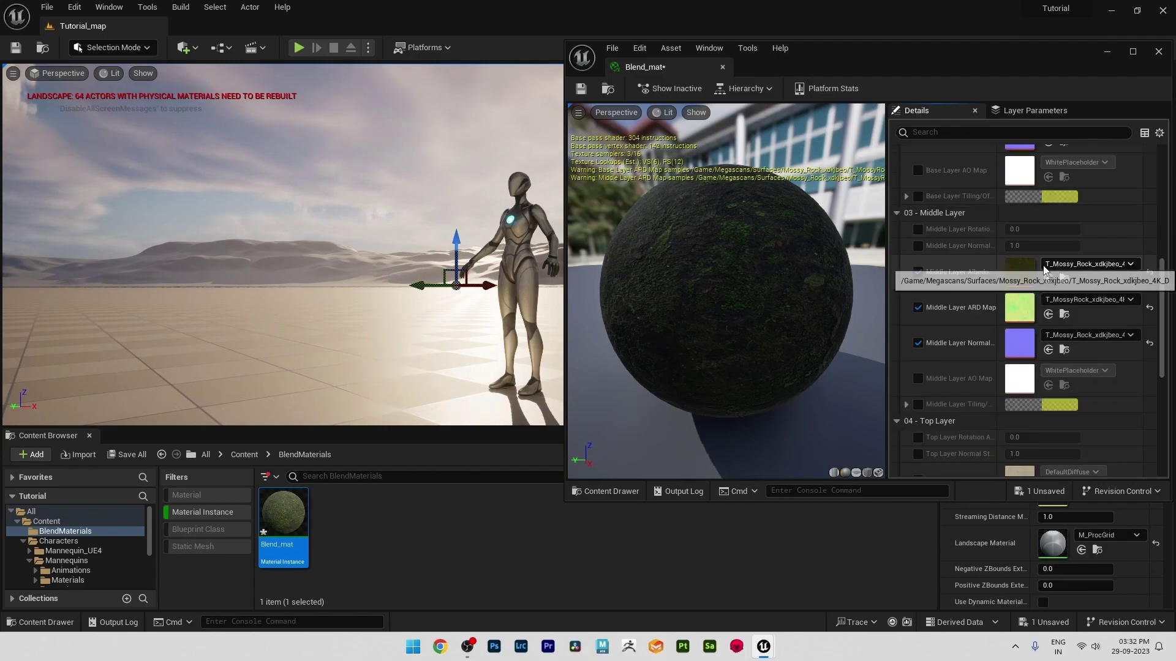
scroll(1036, 232, "up", 1)
scroll(1017, 276, "down", 1)
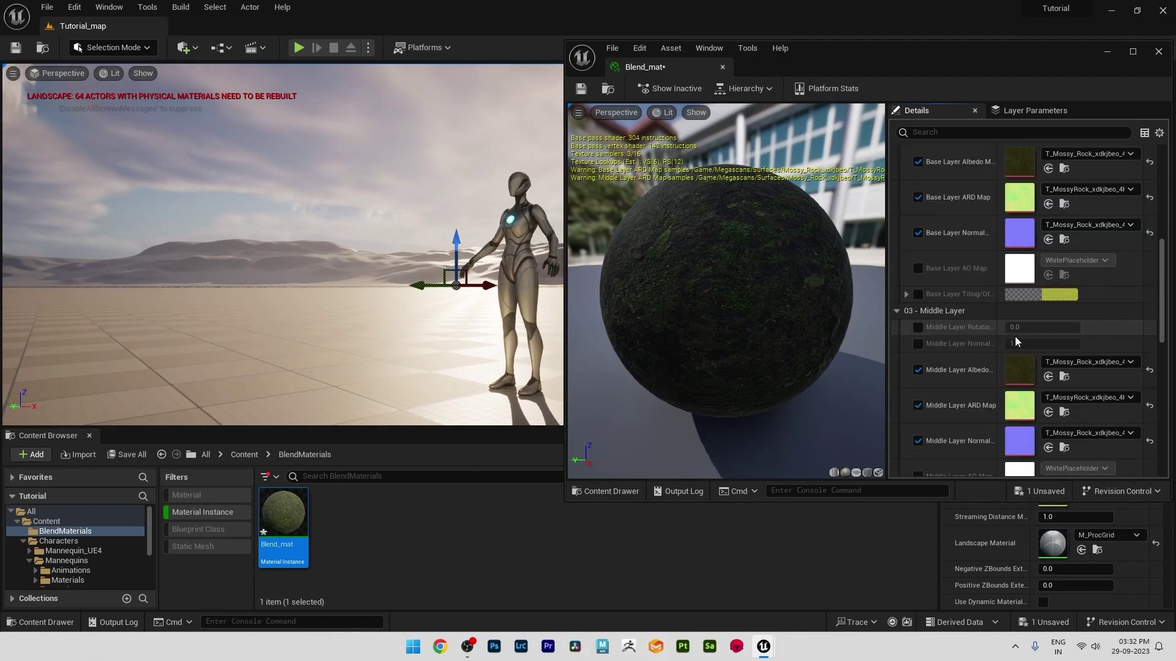
scroll(1031, 383, "down", 1)
scroll(1031, 383, "down", 1)
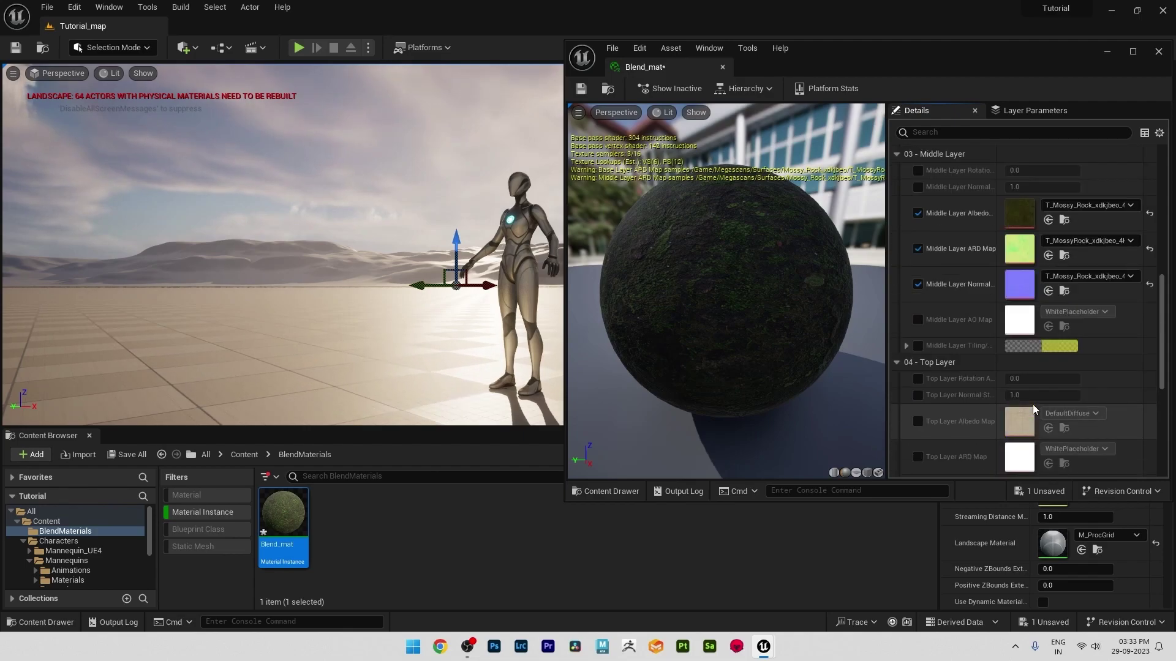
left_click(1159, 51)
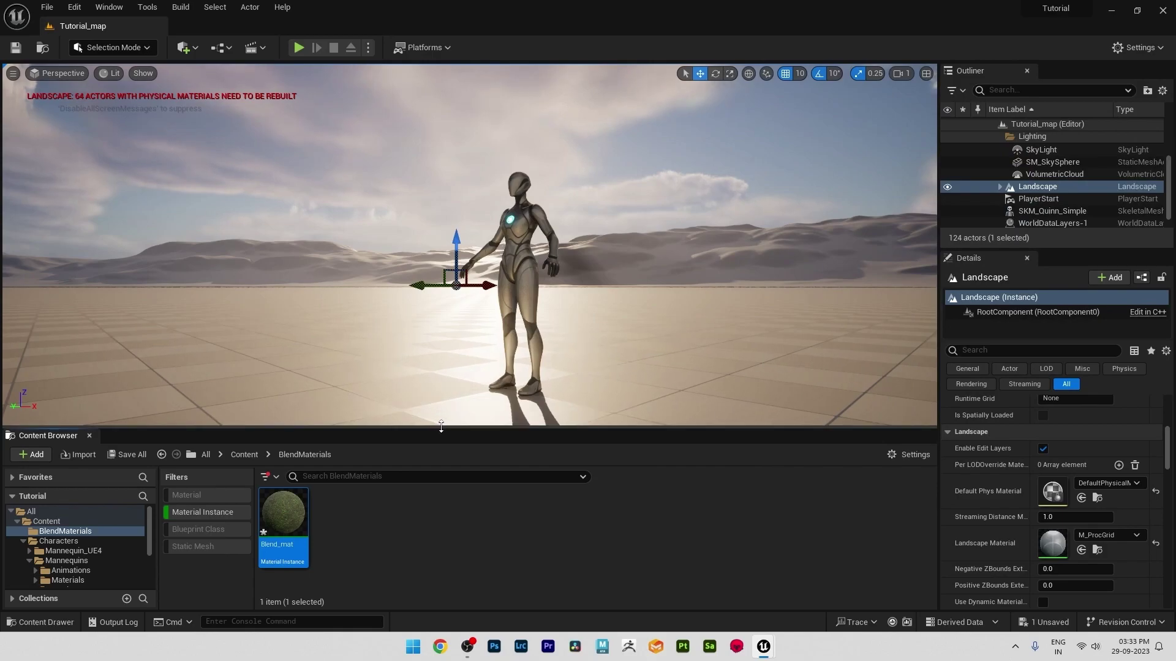
Assign Blend_mat as the Landscape Material and reopen it in a full-height editor window
left_click_drag(283, 528, 1051, 551)
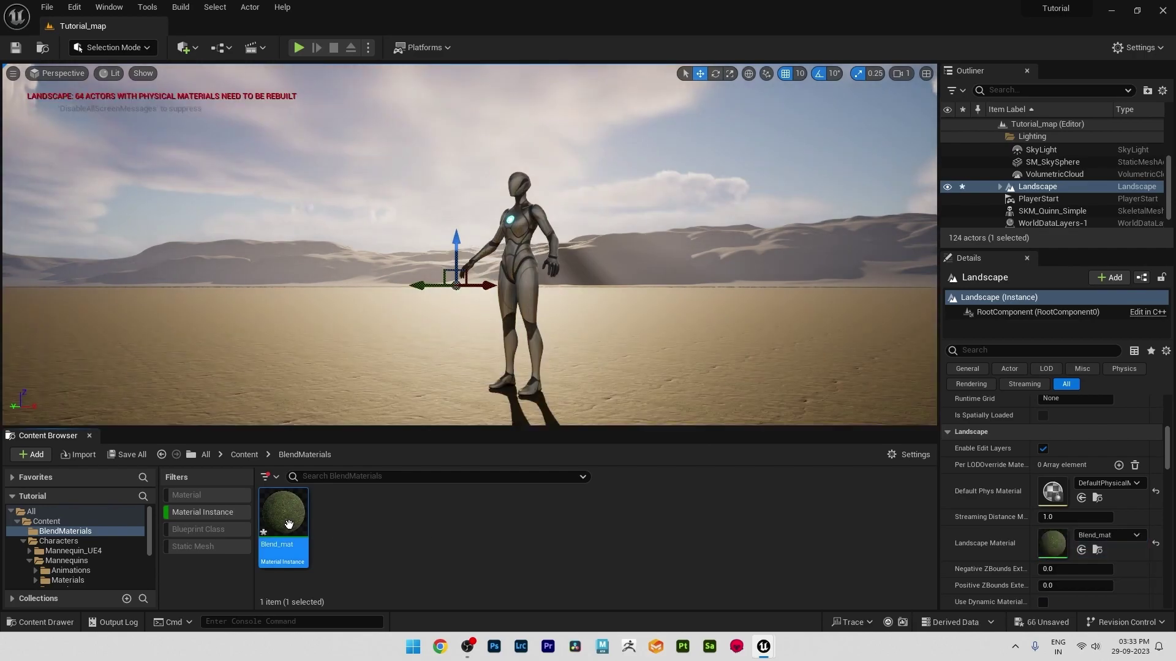
double_click(290, 525)
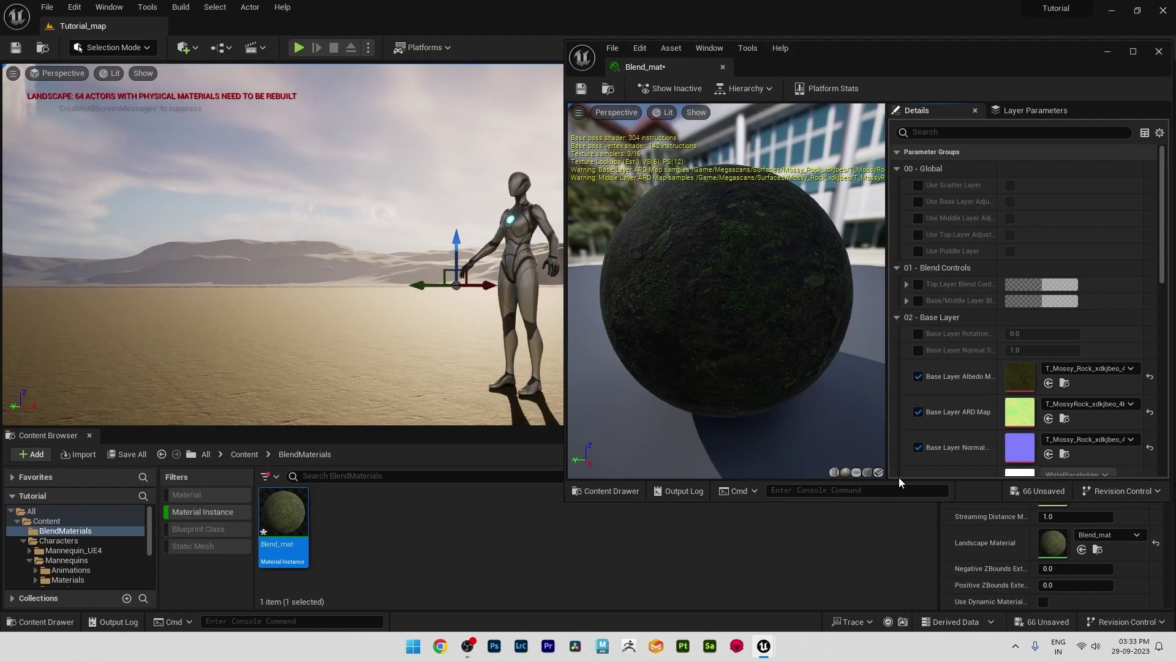
left_click_drag(899, 503, 901, 643)
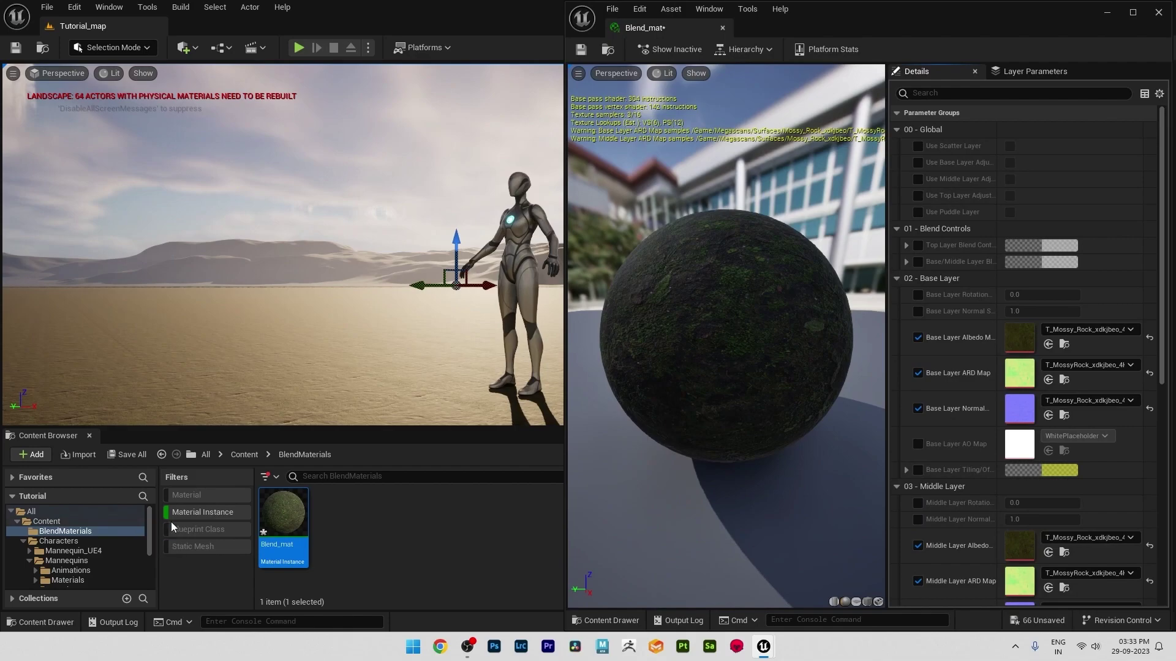
Clear the Material Instance filter and browse to the Megascans folder
left_click(195, 513)
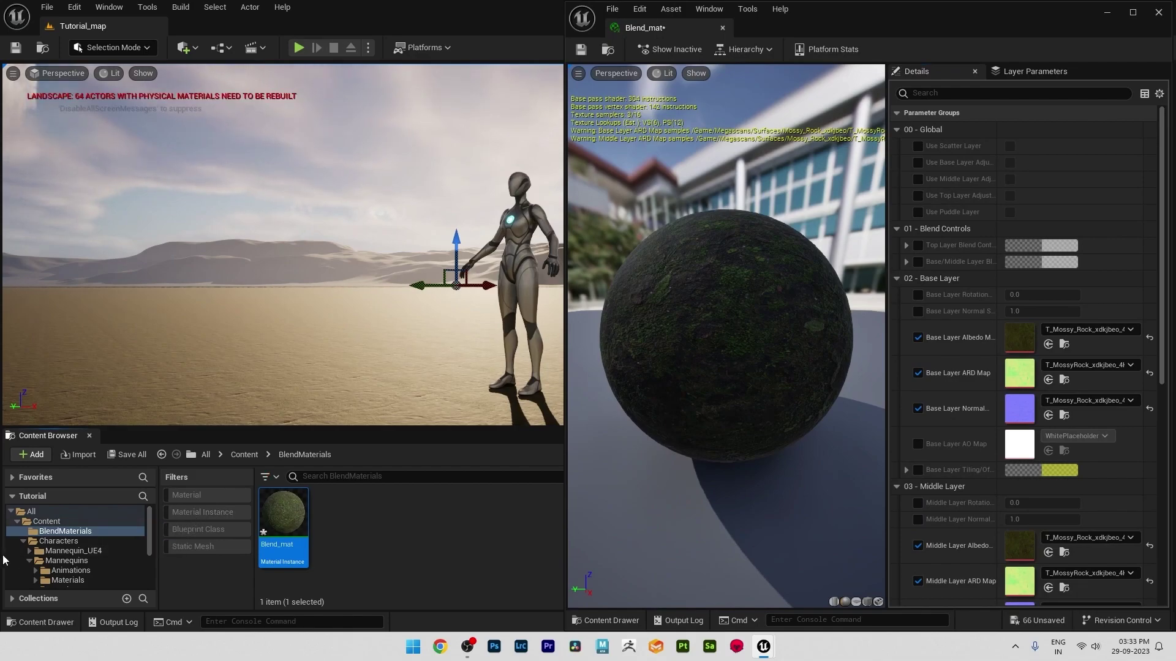
scroll(90, 566, "down", 2)
scroll(88, 549, "down", 2)
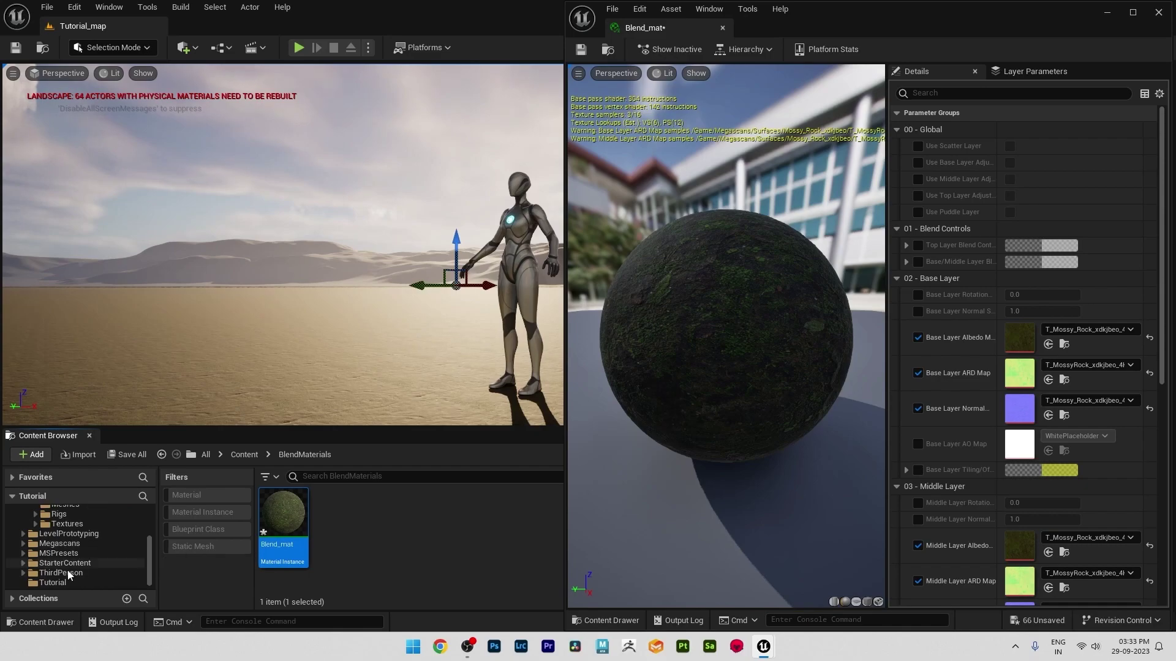
left_click(87, 545)
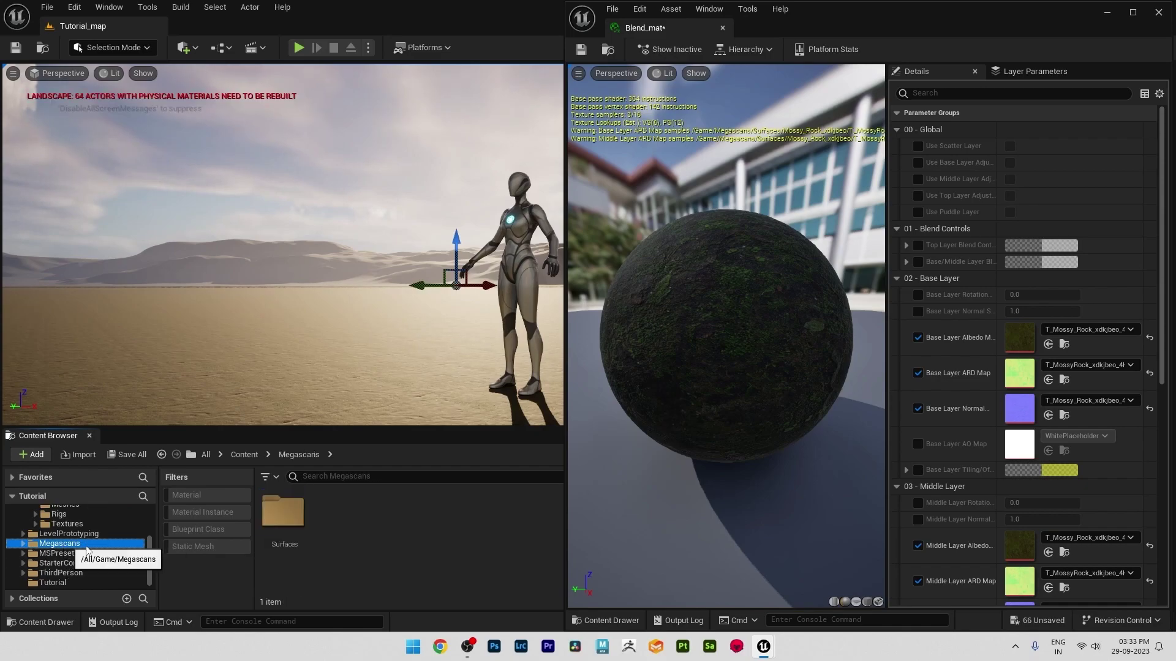
Fill Blend_mat's middle layer albedo, normal and ARD slots with the Dried Grass textures
double_click(283, 513)
double_click(283, 513)
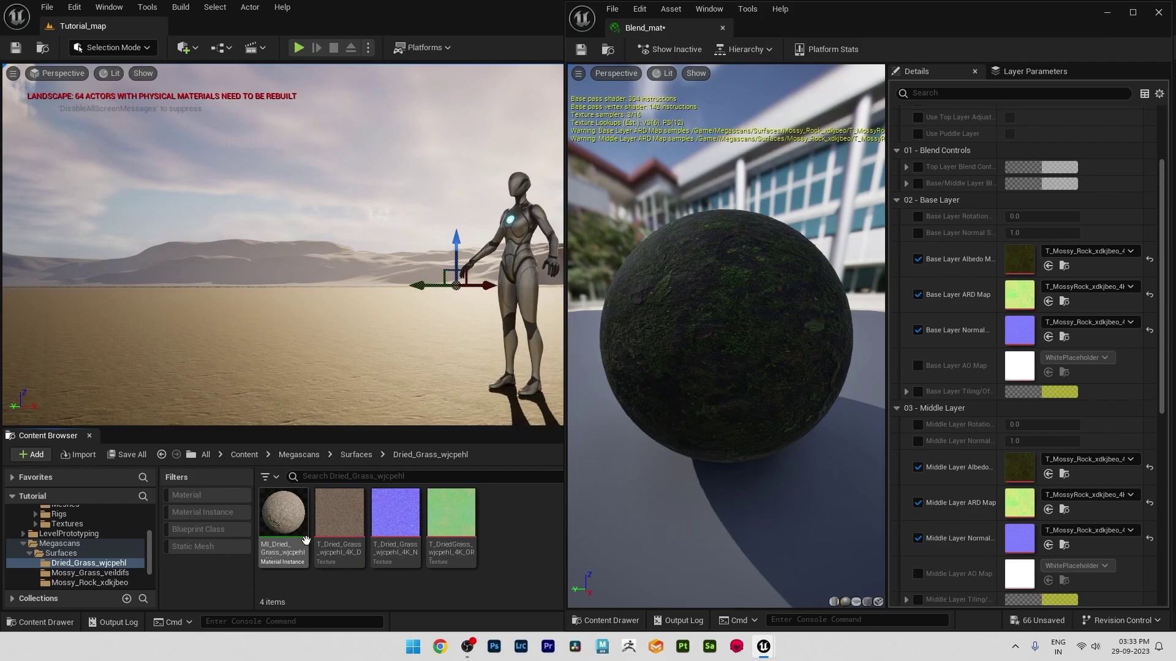
scroll(1160, 433, "down", 1)
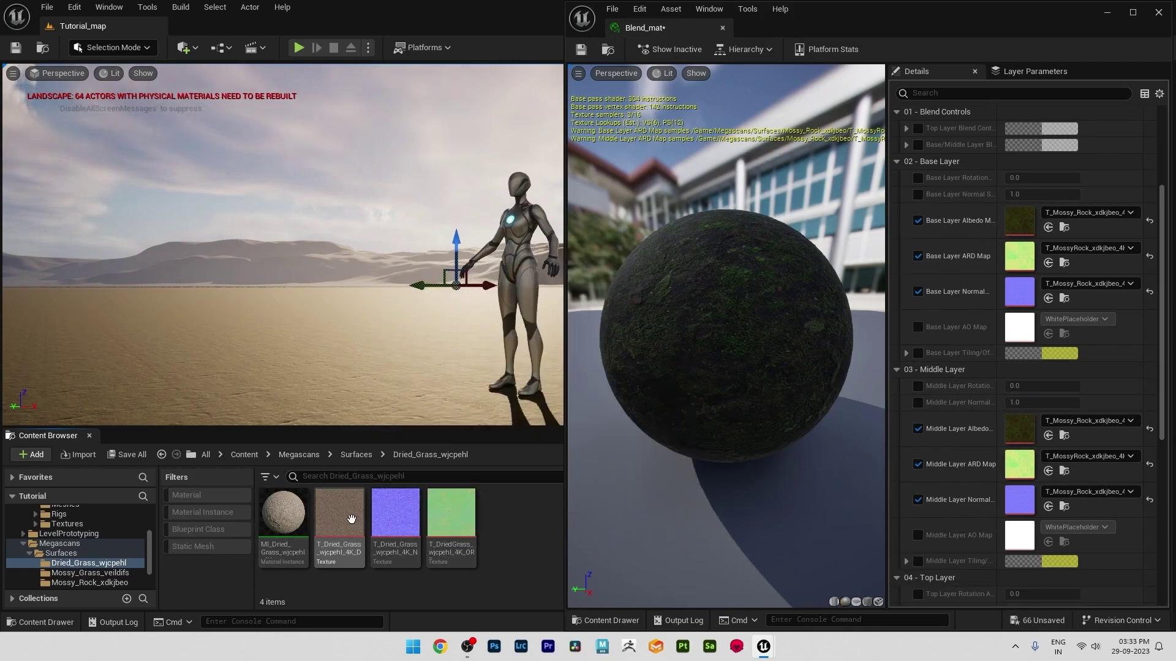
mouse_move(339, 520)
left_mouse_down()
mouse_move(1019, 328)
mouse_move(997, 448)
mouse_move(1019, 431)
left_mouse_up()
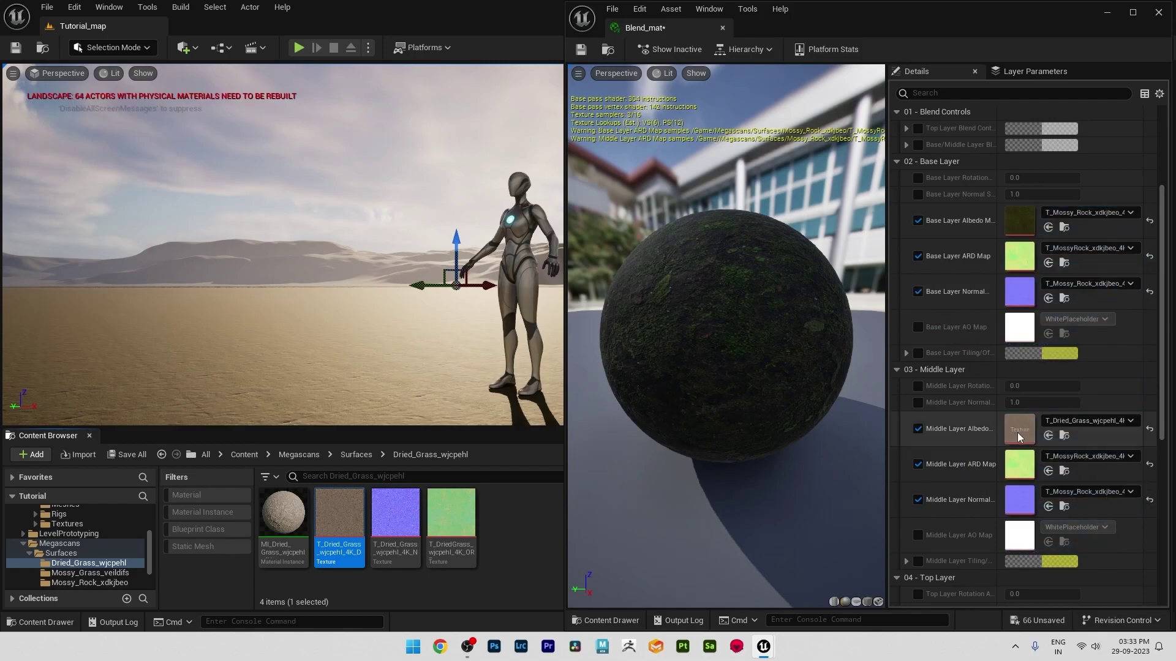
left_click_drag(395, 521, 1081, 501)
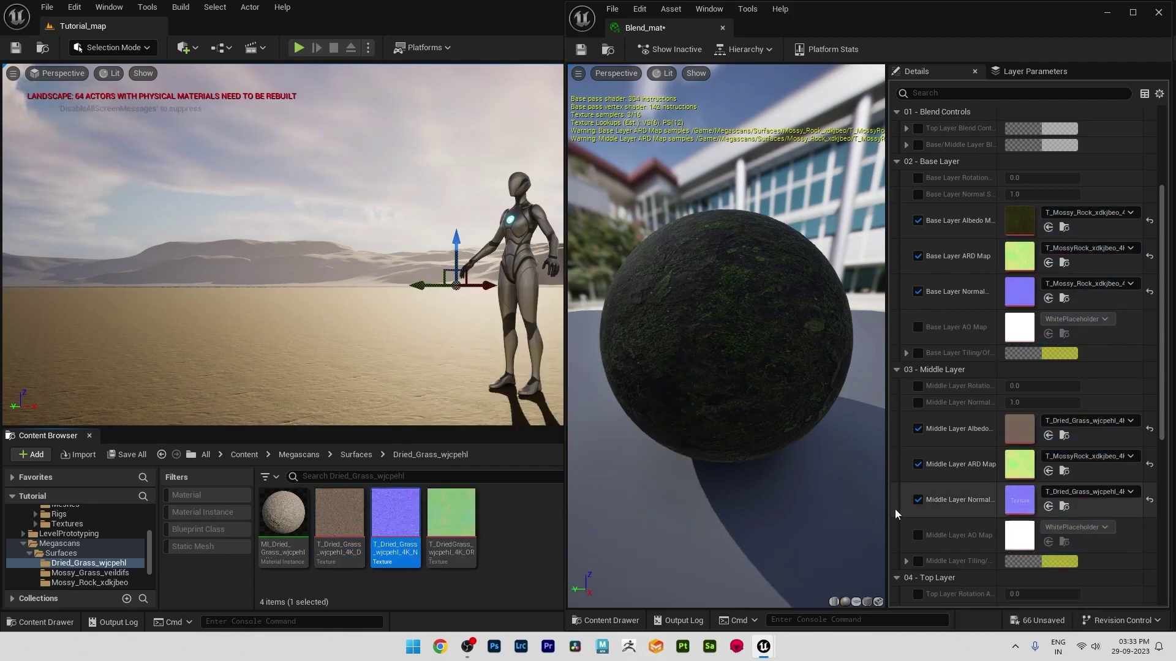
left_click(451, 529)
mouse_move(451, 528)
left_mouse_down()
mouse_move(1062, 506)
mouse_move(1062, 464)
left_mouse_up()
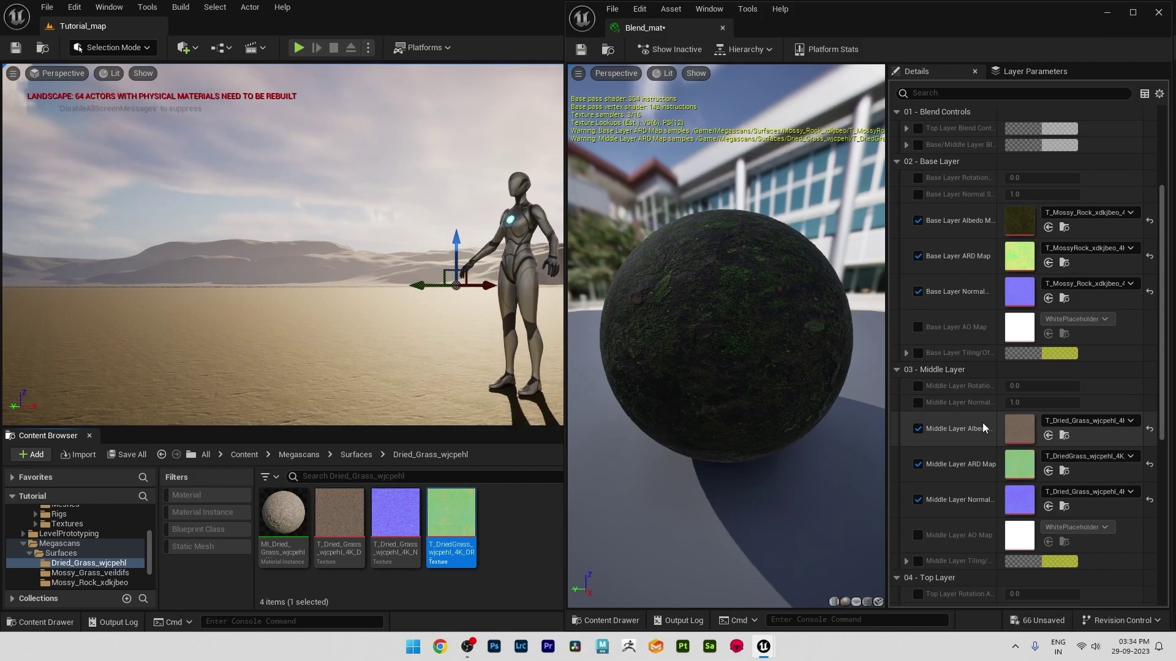
scroll(982, 422, "down", 3)
scroll(982, 422, "down", 2)
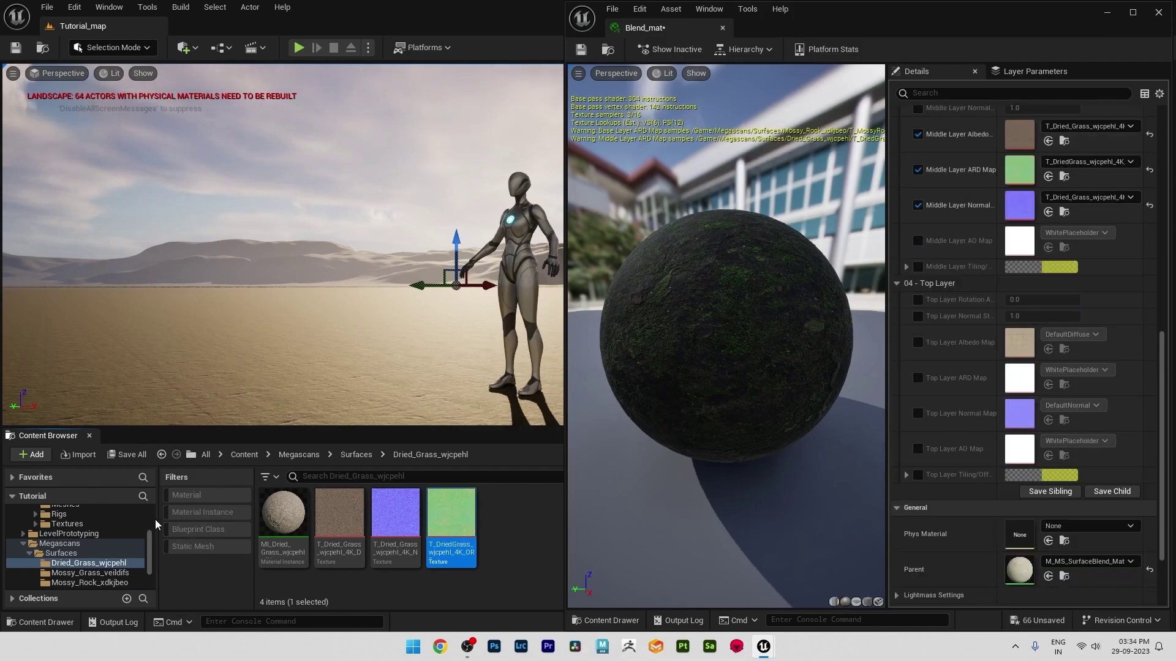
From the Mossy_Grass folder, enable Blend_mat's top layer albedo, ARD and normal maps
left_click(100, 575)
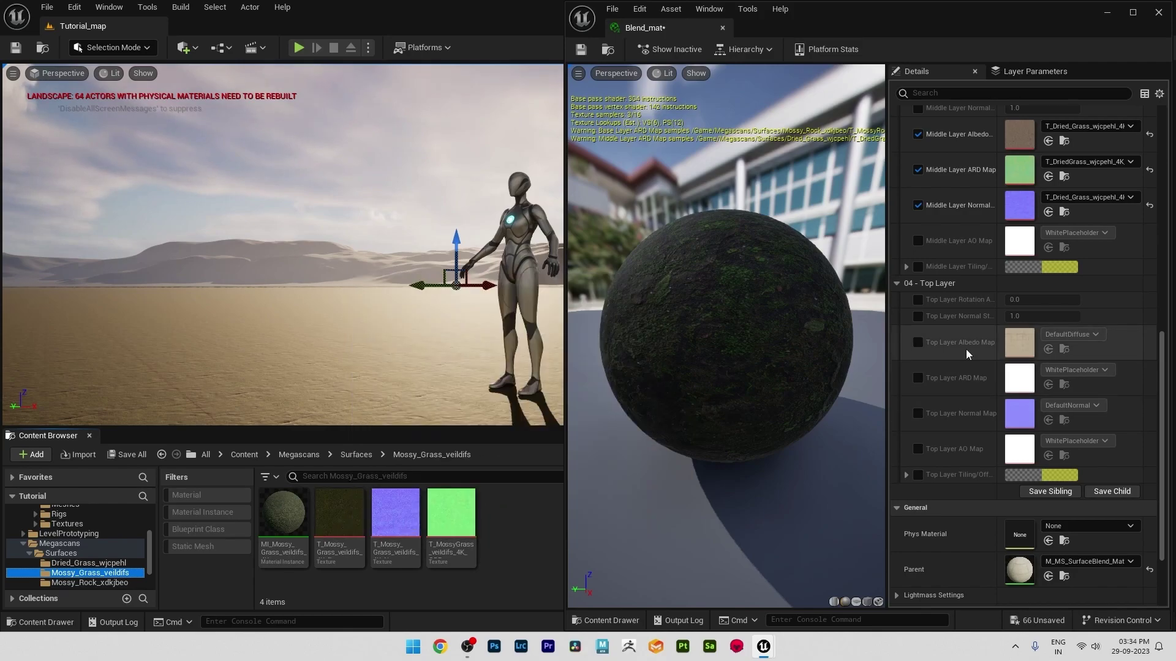
left_click(917, 342)
left_click(917, 377)
left_click(917, 414)
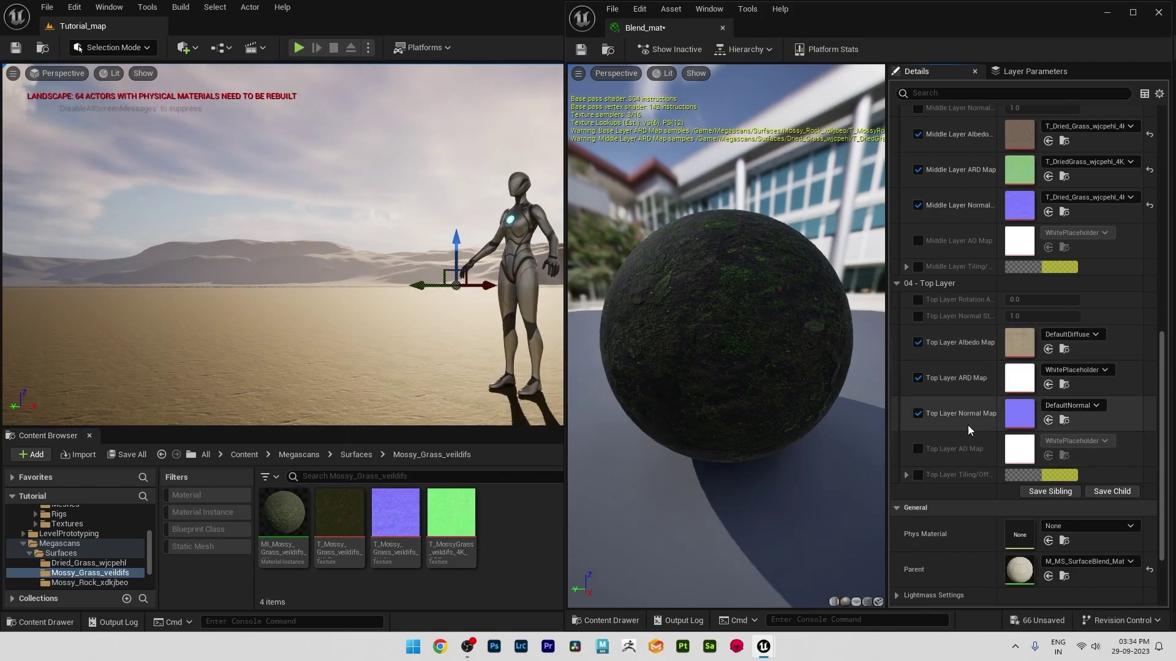
Drop the Mossy Grass albedo, normal and ARD textures into the top layer and save Blend_mat
left_click_drag(340, 514, 1065, 347)
left_click_drag(395, 518, 1021, 419)
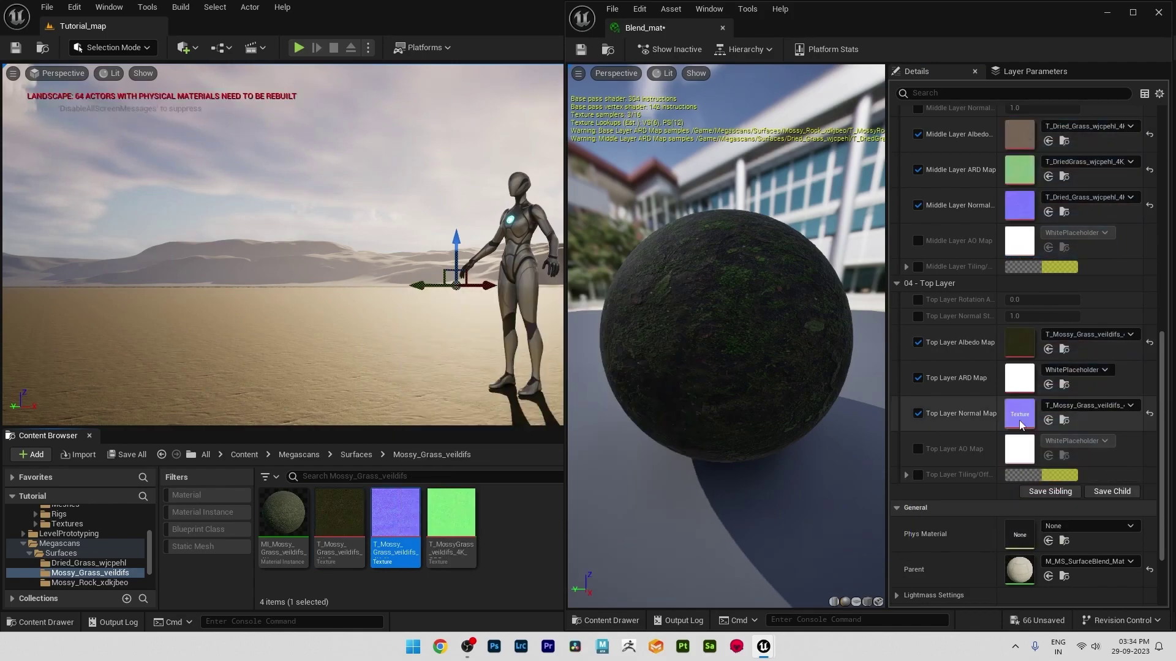
left_click_drag(451, 520, 1014, 386)
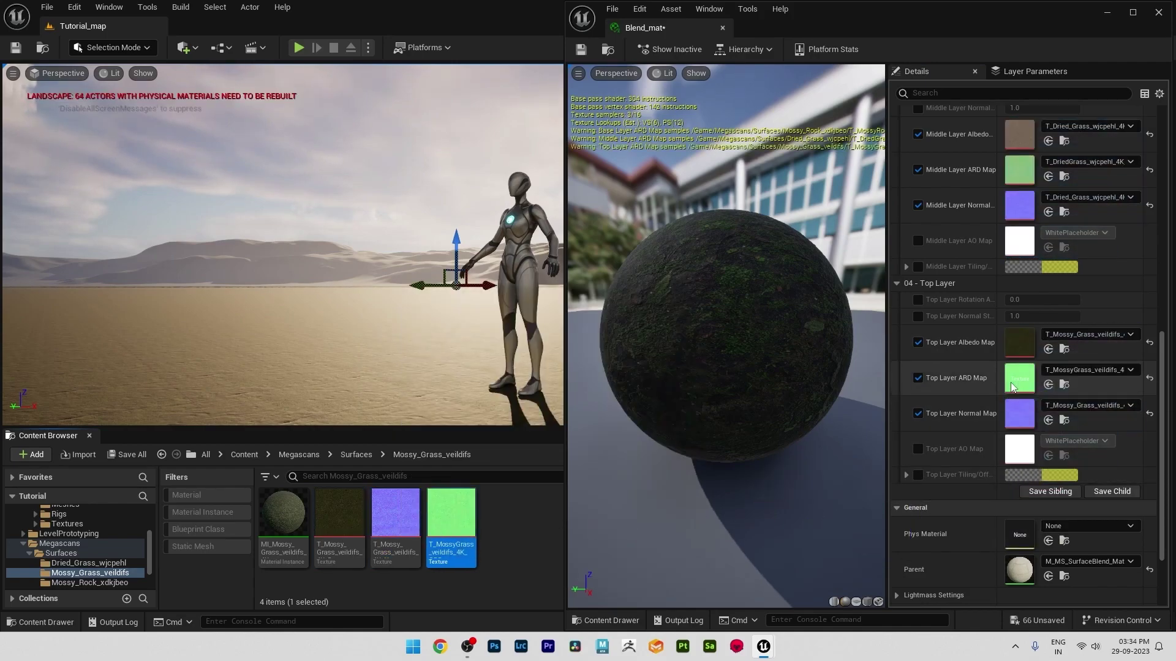
scroll(1023, 487, "down", 2)
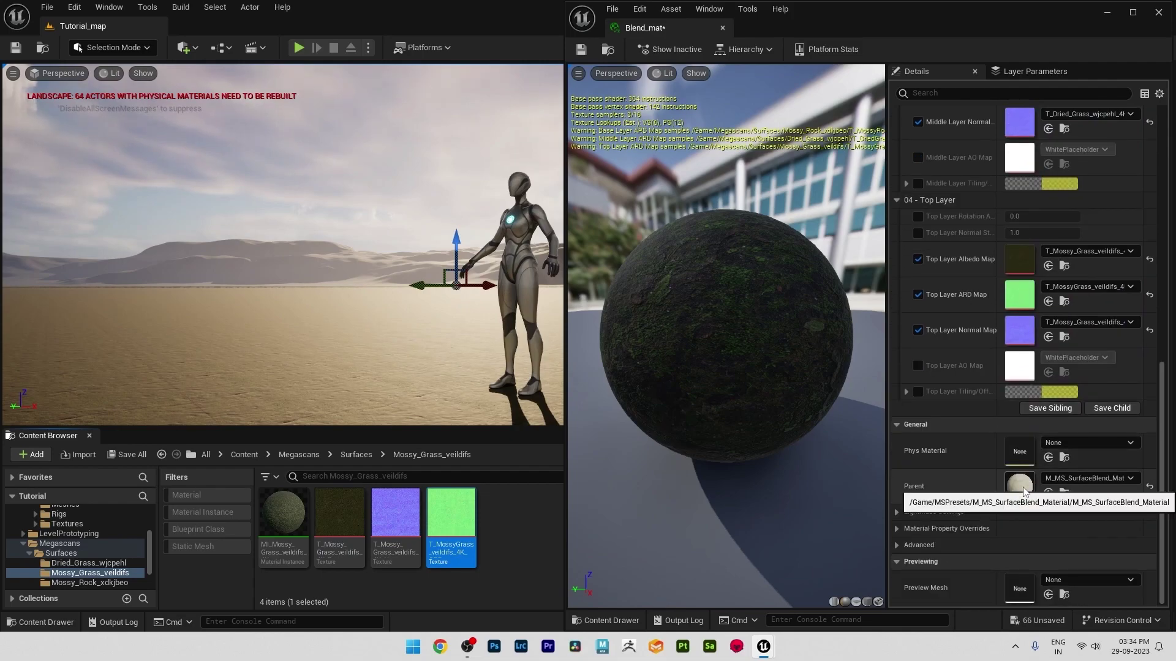
scroll(1023, 487, "up", 3)
scroll(1023, 487, "up", 3)
scroll(1022, 486, "up", 3)
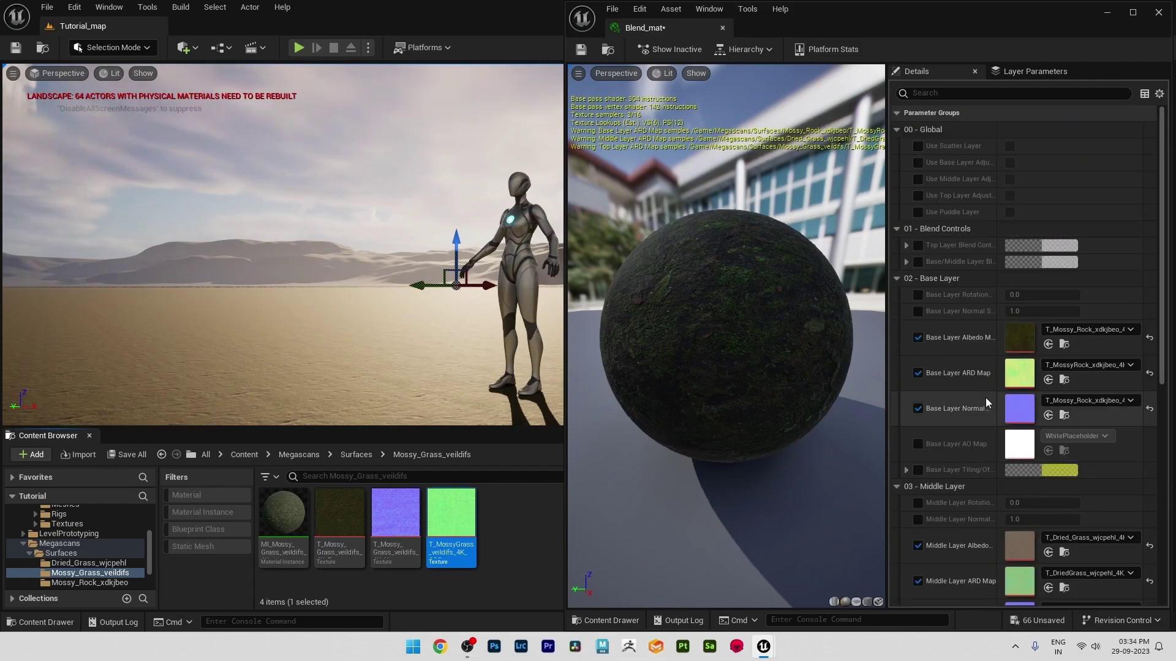
left_click(581, 50)
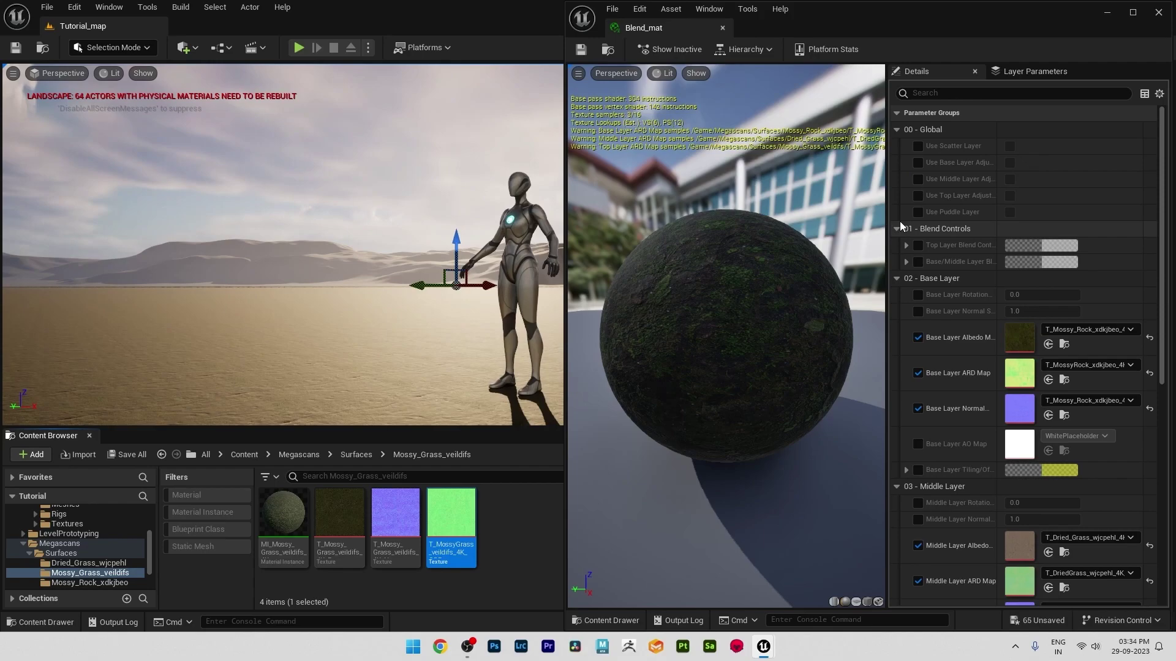
Switch to Modeling Mode and place a new rectangle mesh on the desert ground
left_click(1159, 13)
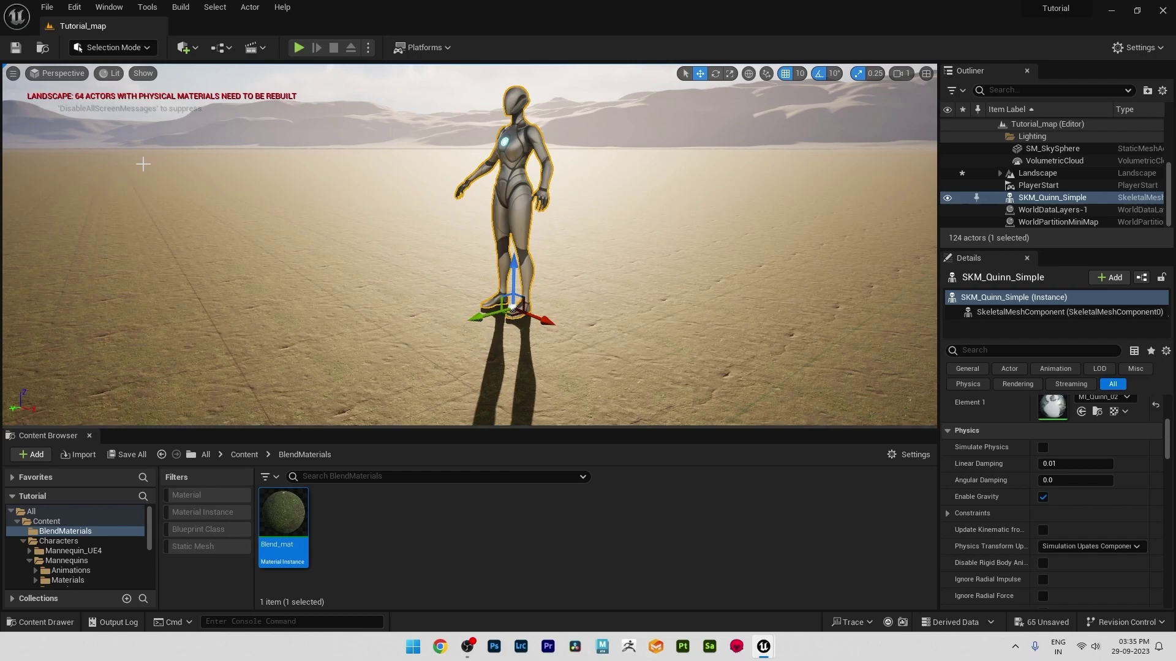
left_click(136, 48)
left_click(128, 112)
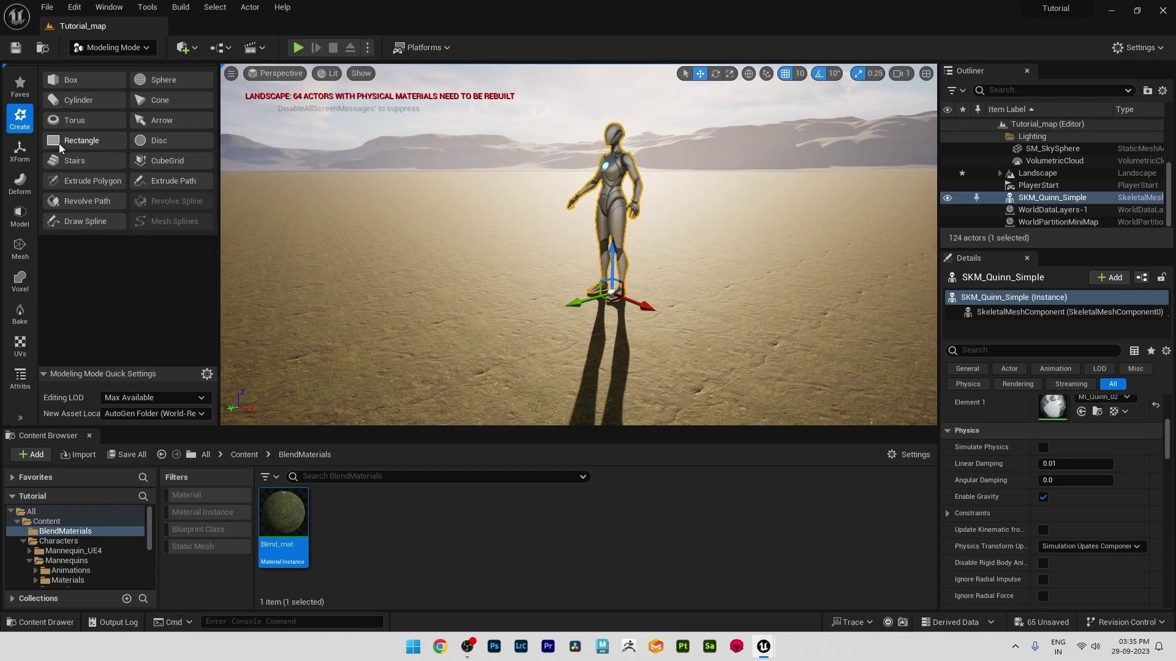
left_click(59, 143)
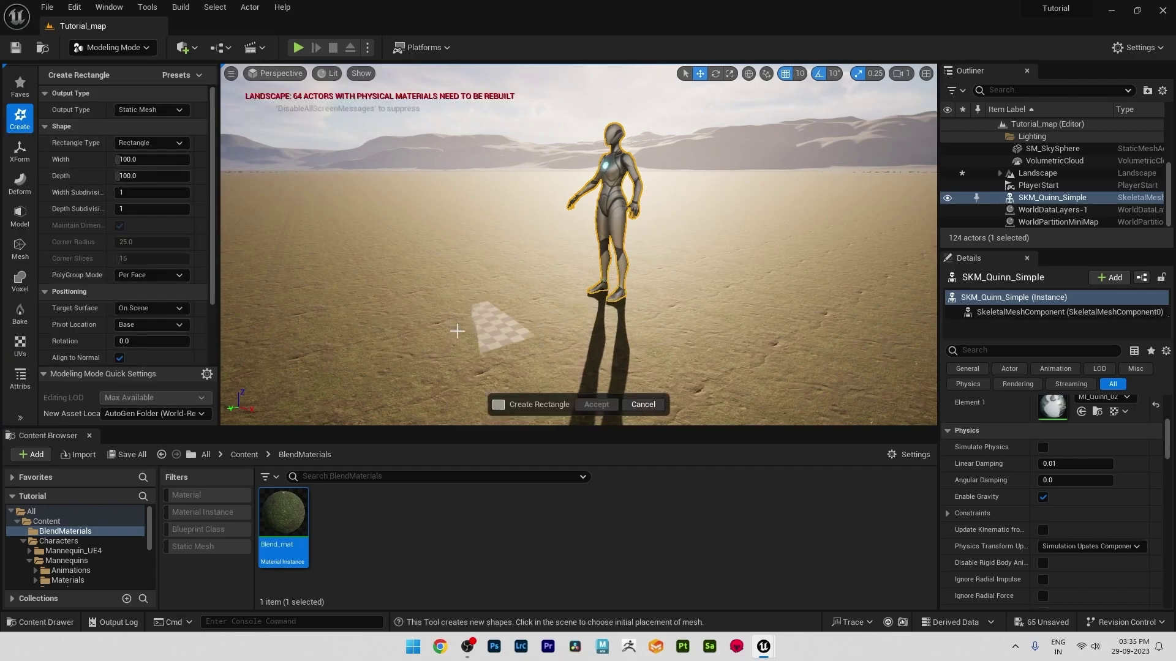
left_click(493, 345)
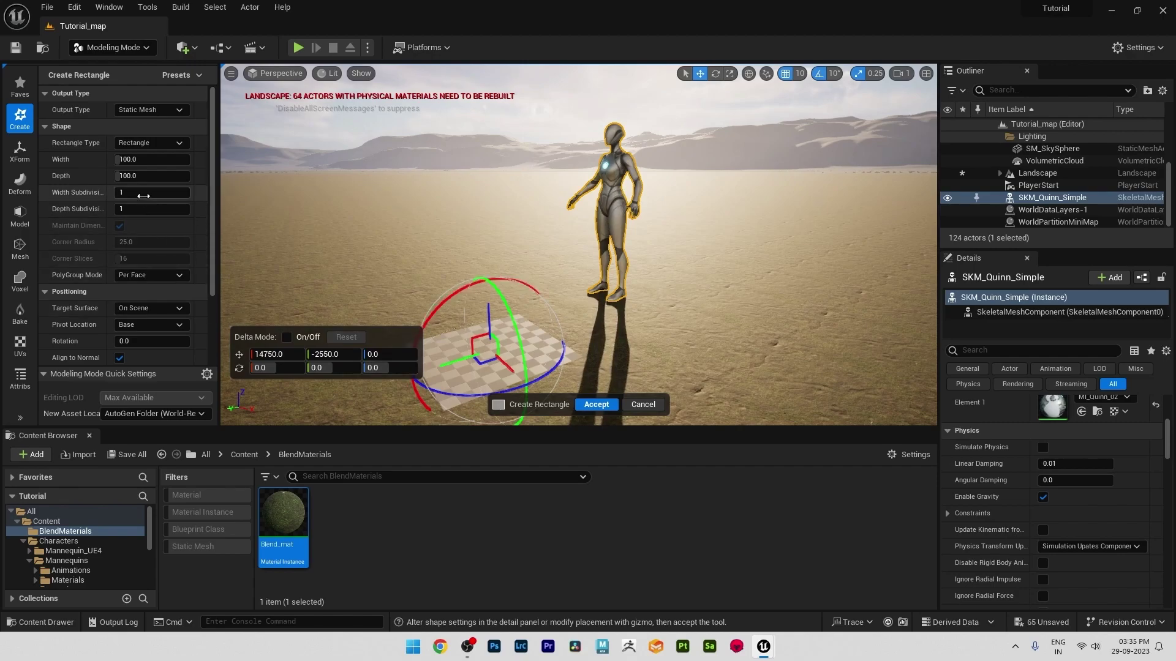
type("20")
Set width and depth subdivisions to 200 and accept the rectangle into the level
key("Return")
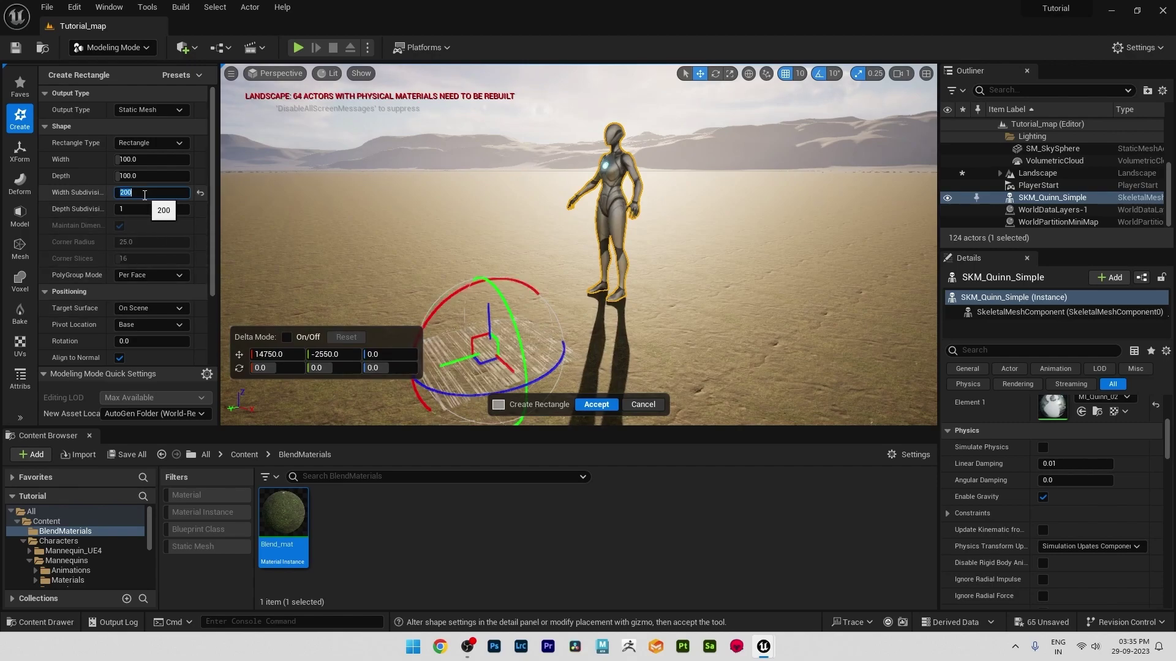
left_click(141, 213)
type("200")
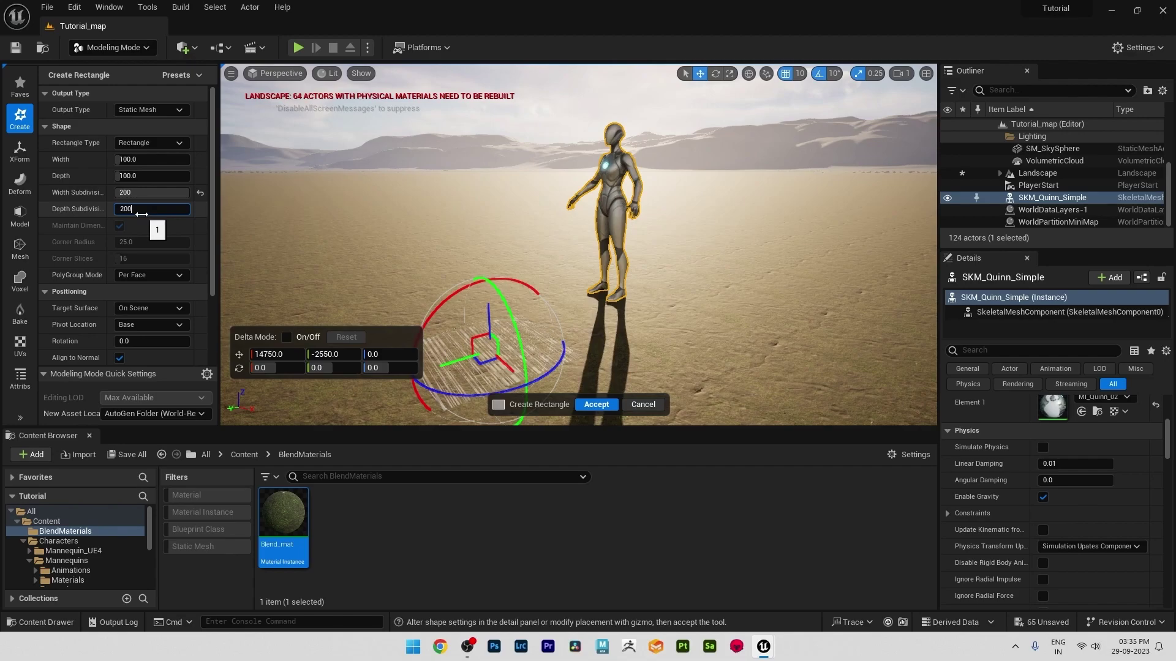
key("Return")
left_click(596, 404)
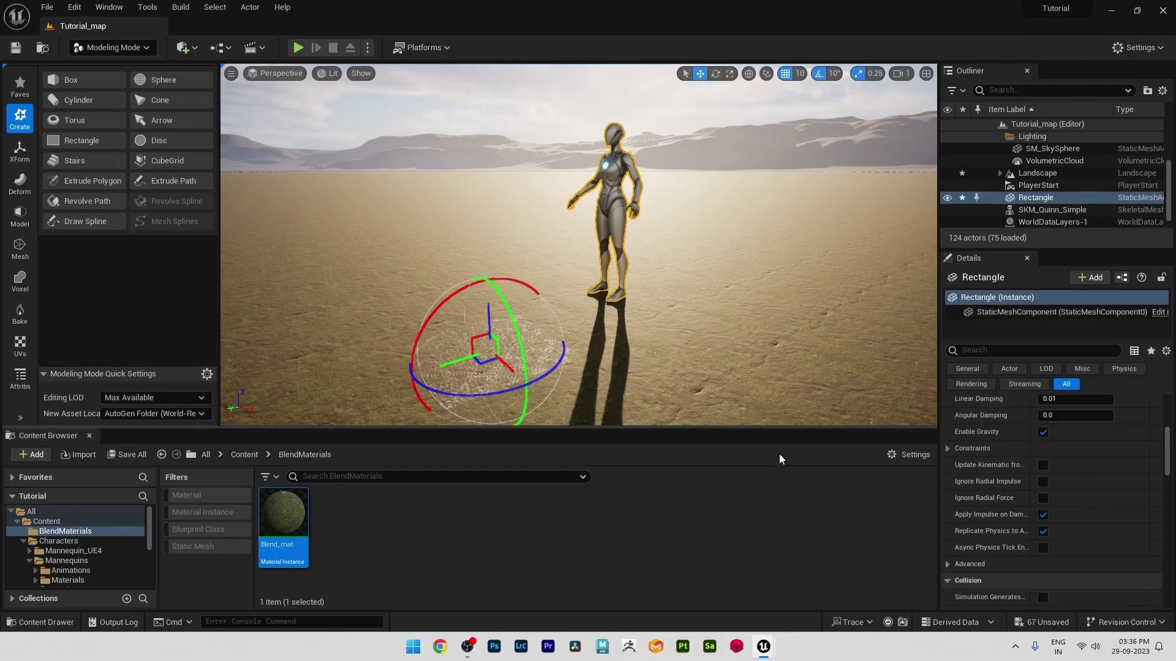
Scale the rectangle up to cover a broad ground patch, undoing a stray raise
left_click_drag(486, 340, 515, 363)
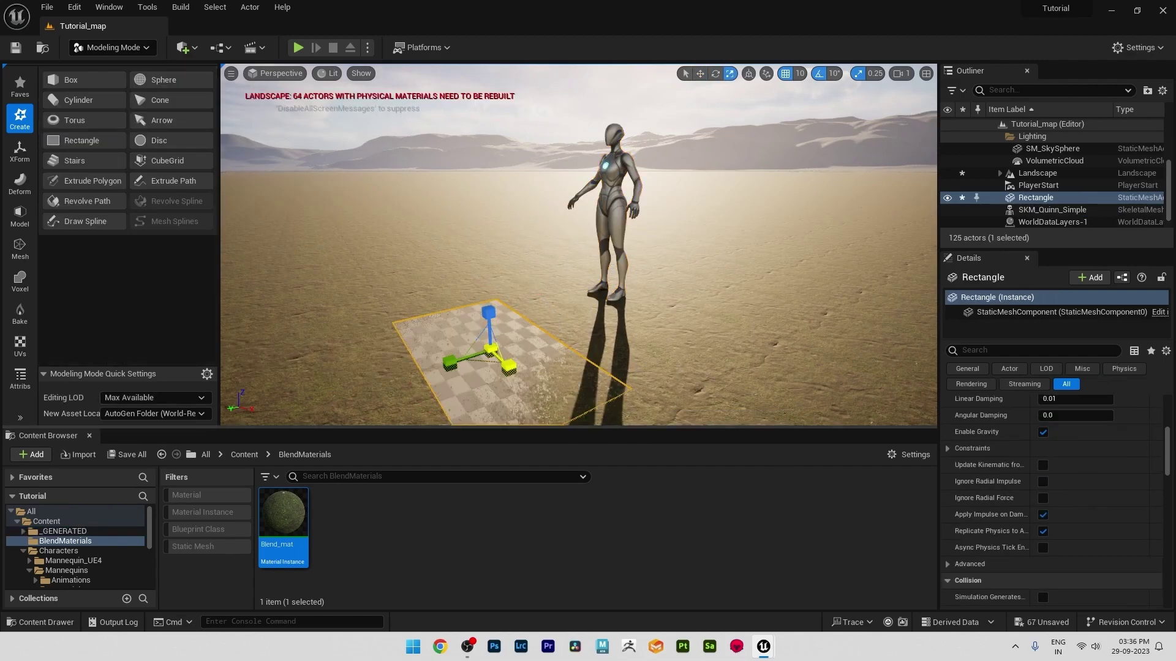
key("ctrl+z")
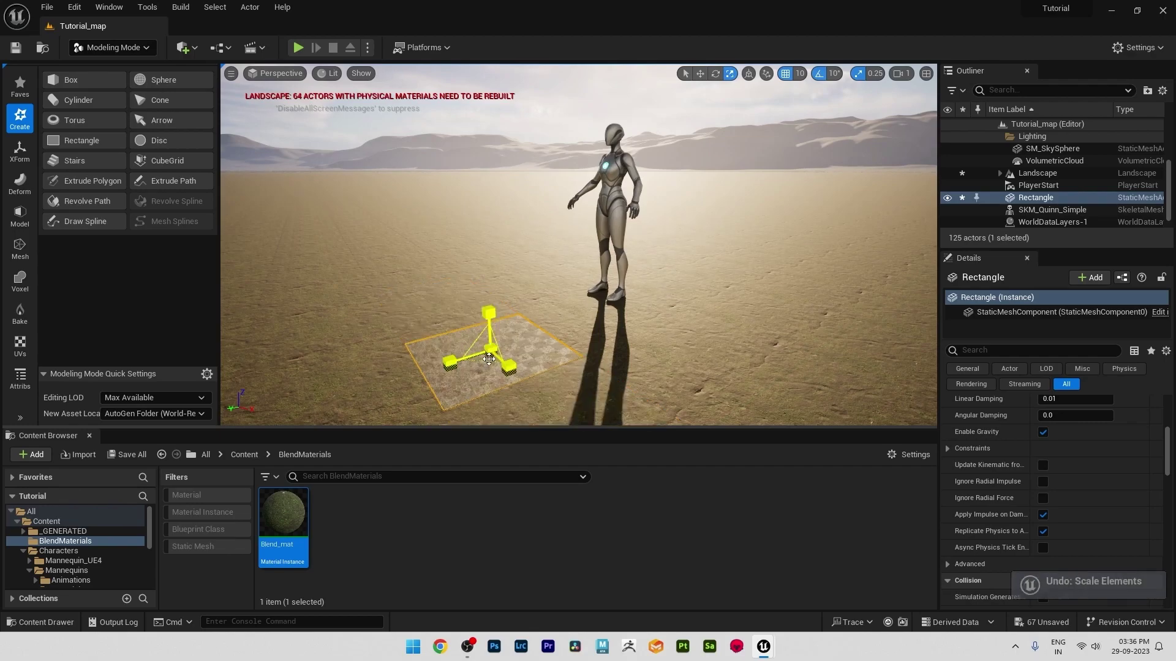
left_click_drag(491, 349, 521, 368)
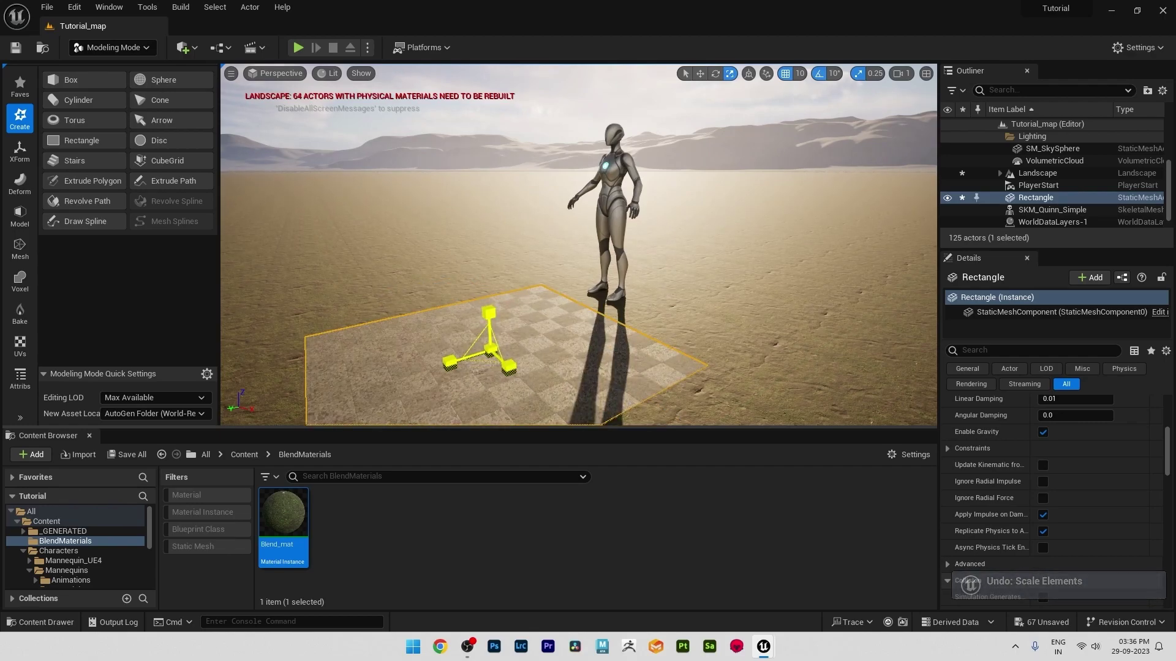
key("w")
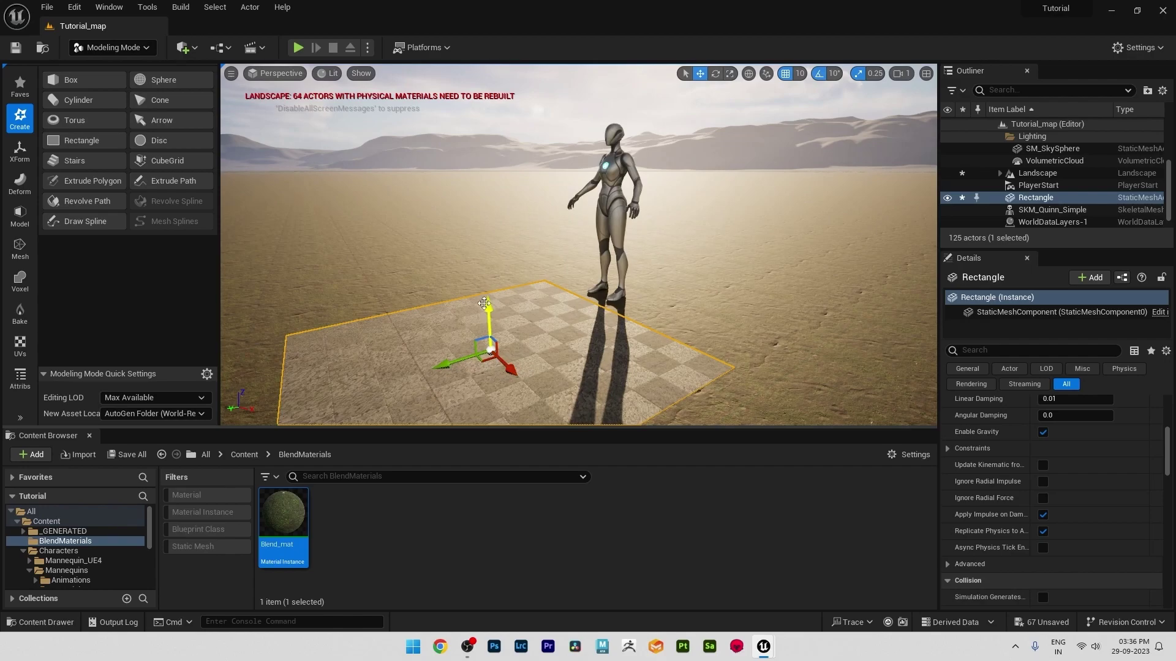
left_click_drag(485, 299, 486, 294)
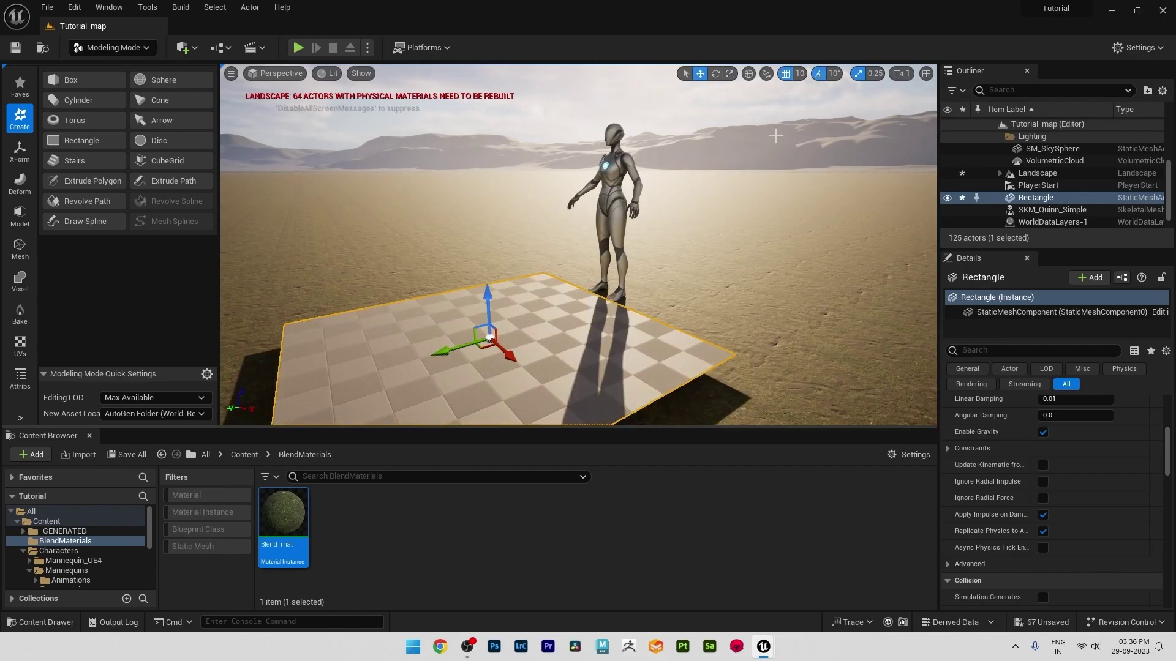
key("ctrl+z")
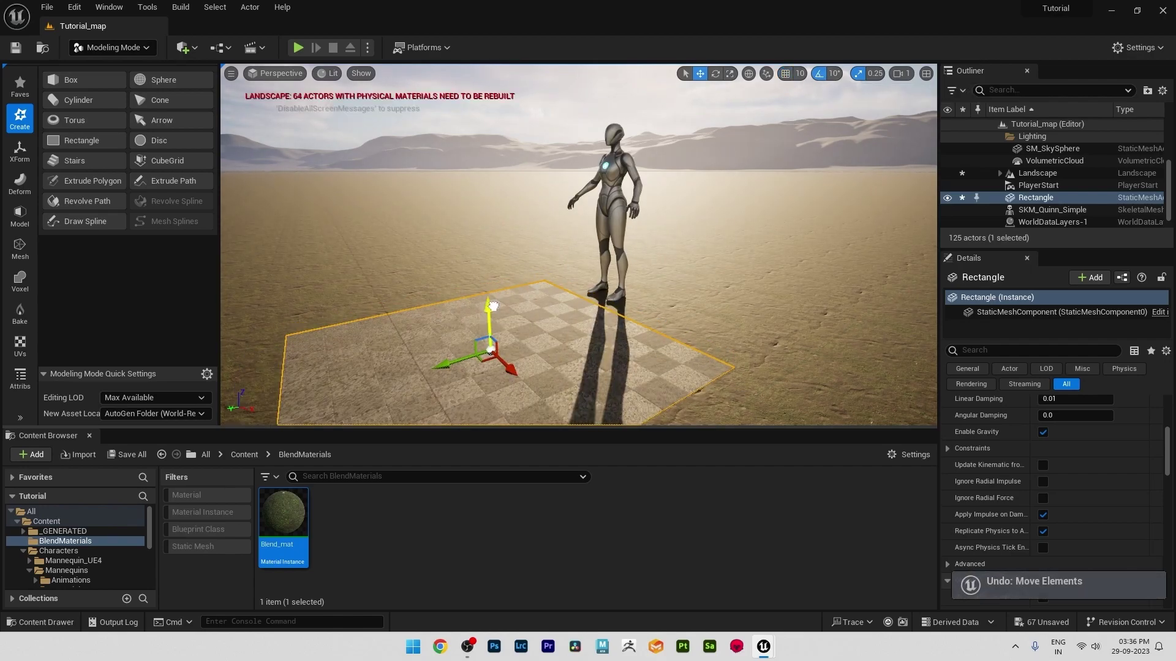
Frame the view on the rectangle and orbit around it
left_click_drag(492, 306, 492, 423)
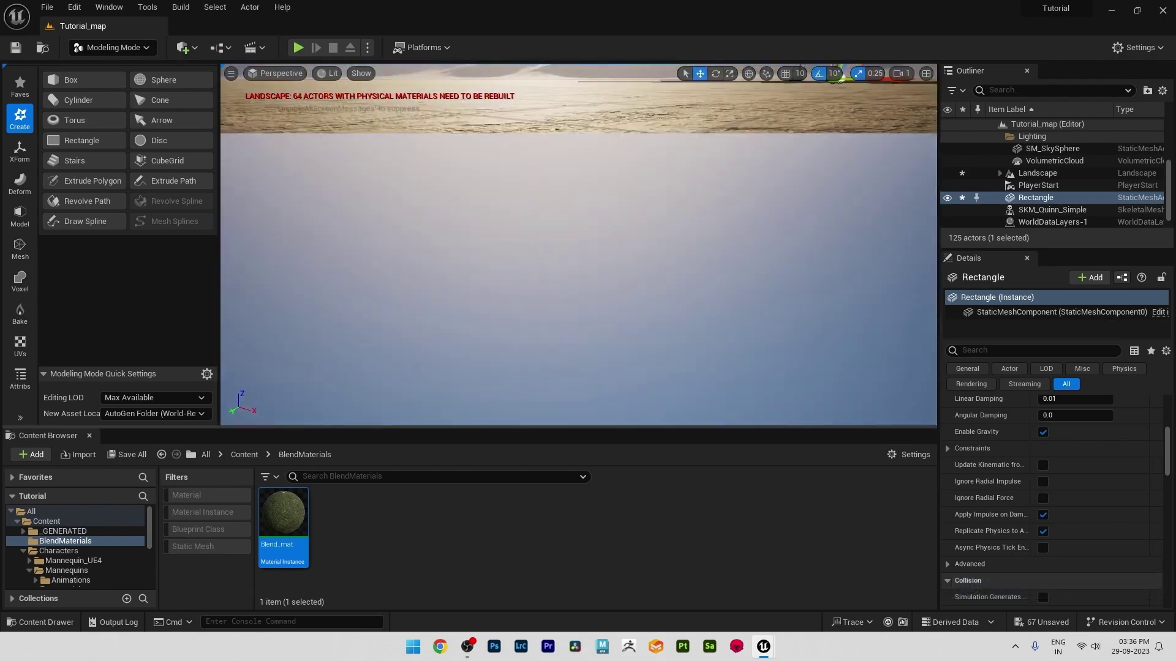
key("f")
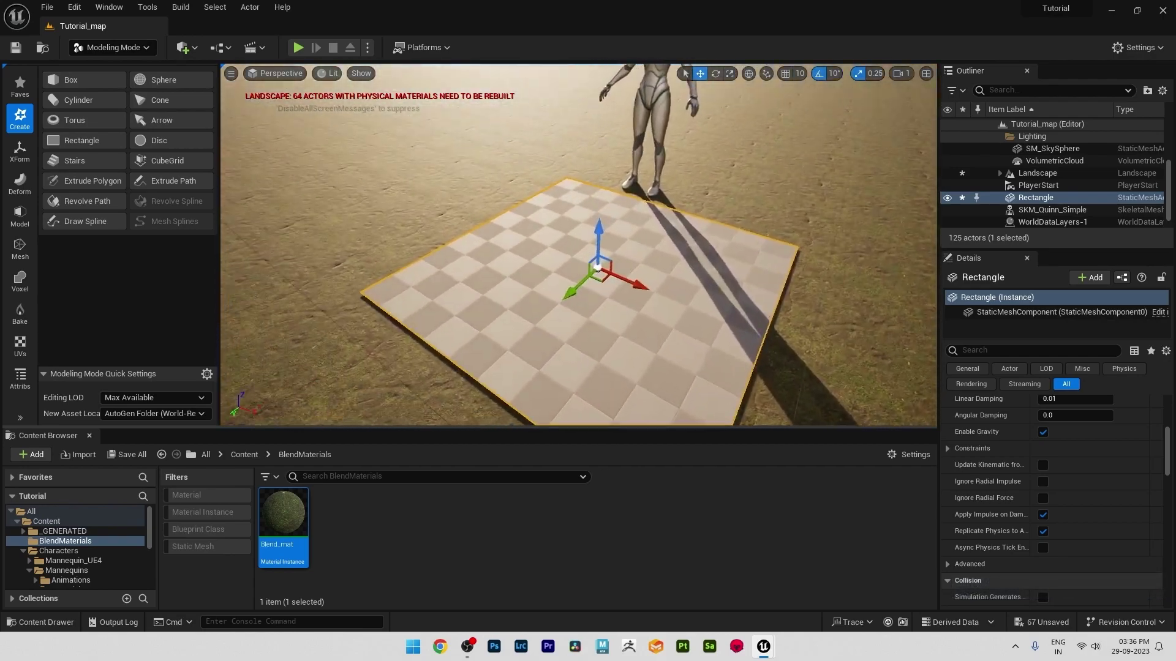
right_click_drag(450, 409, 452, 409)
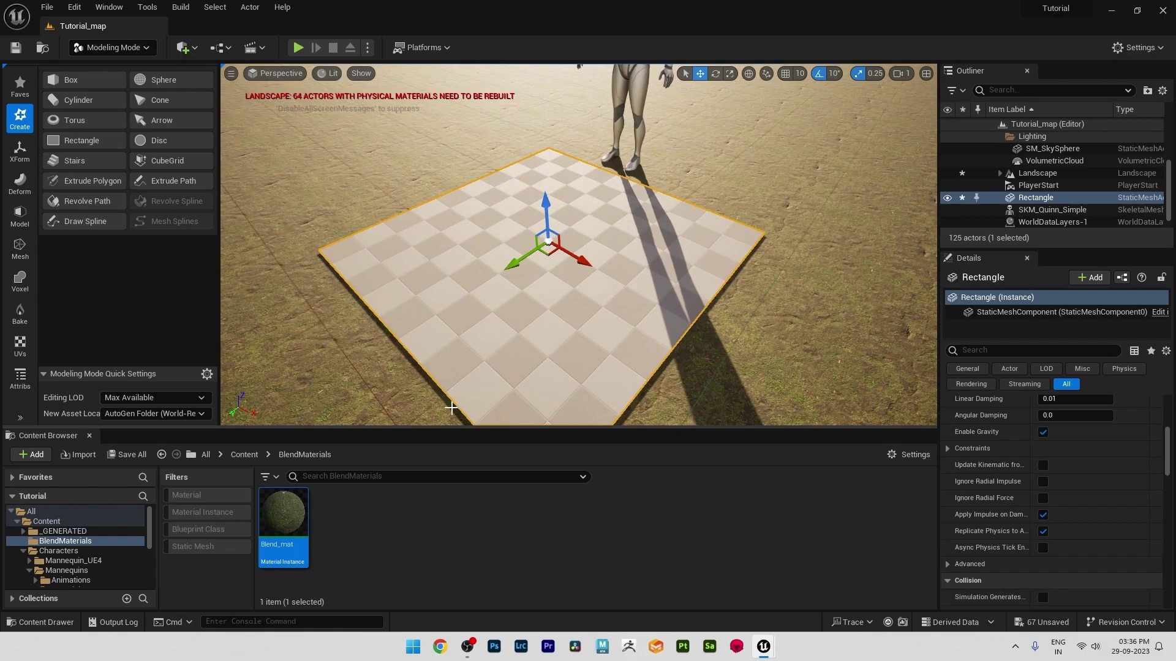
scroll(1134, 431, "down", 3)
scroll(1133, 430, "down", 2)
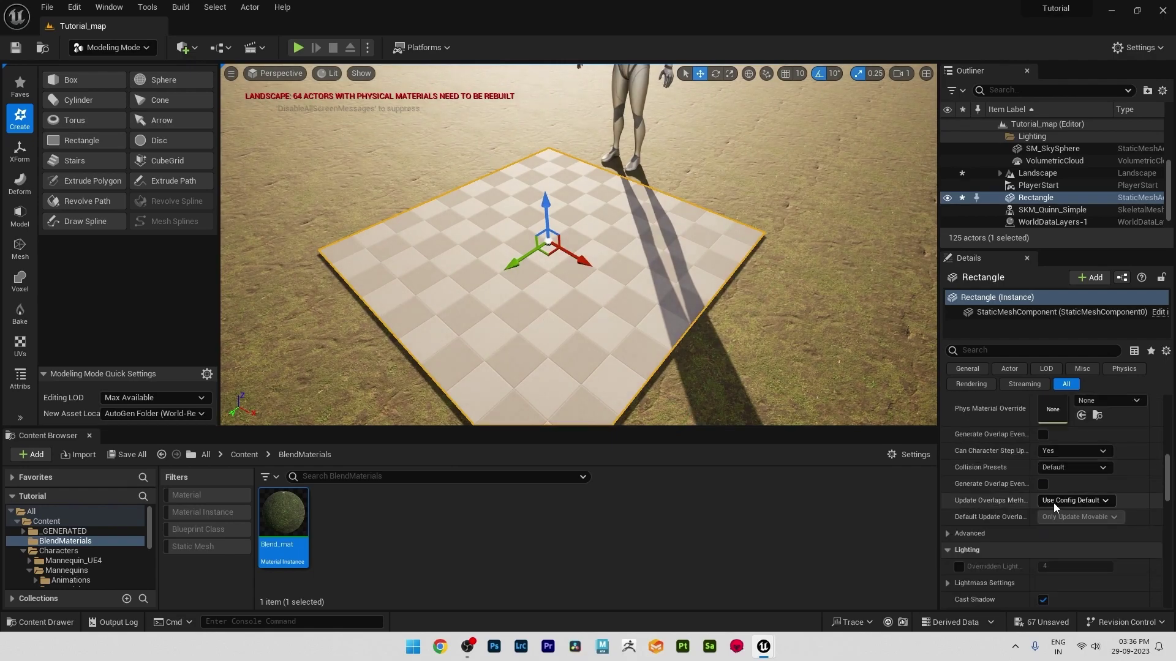
scroll(1053, 500, "up", 2)
scroll(1054, 494, "up", 2)
scroll(1054, 488, "up", 2)
scroll(1052, 491, "up", 2)
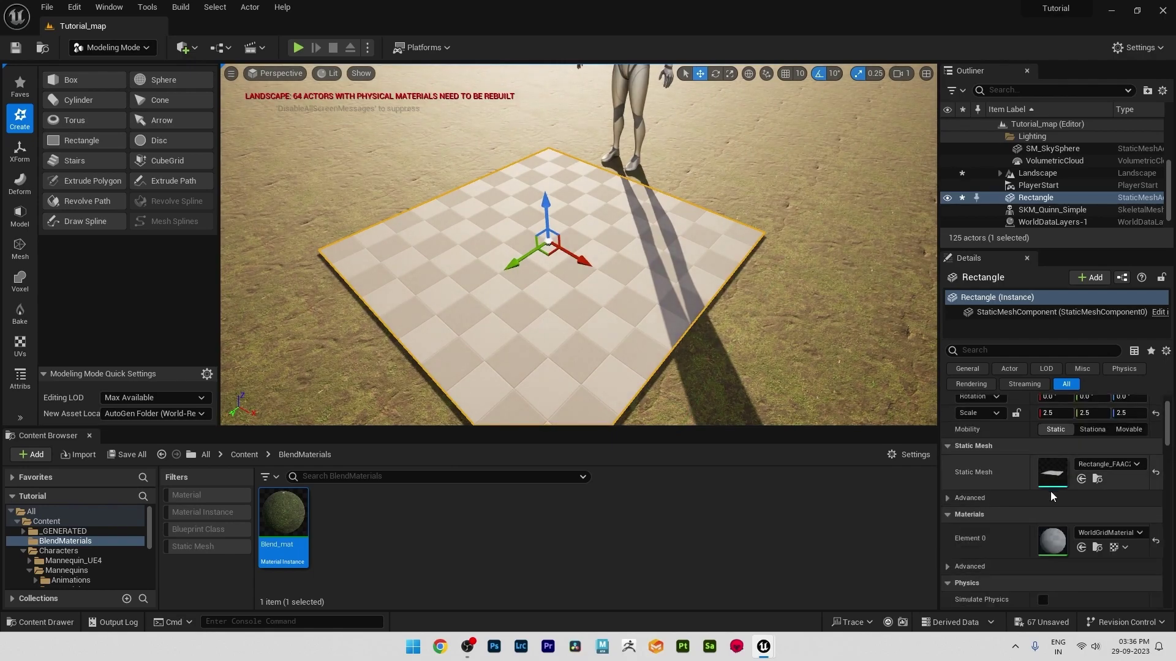
Assign Blend_mat to the rectangle and reach for the editor mode list
left_click_drag(285, 542, 571, 304)
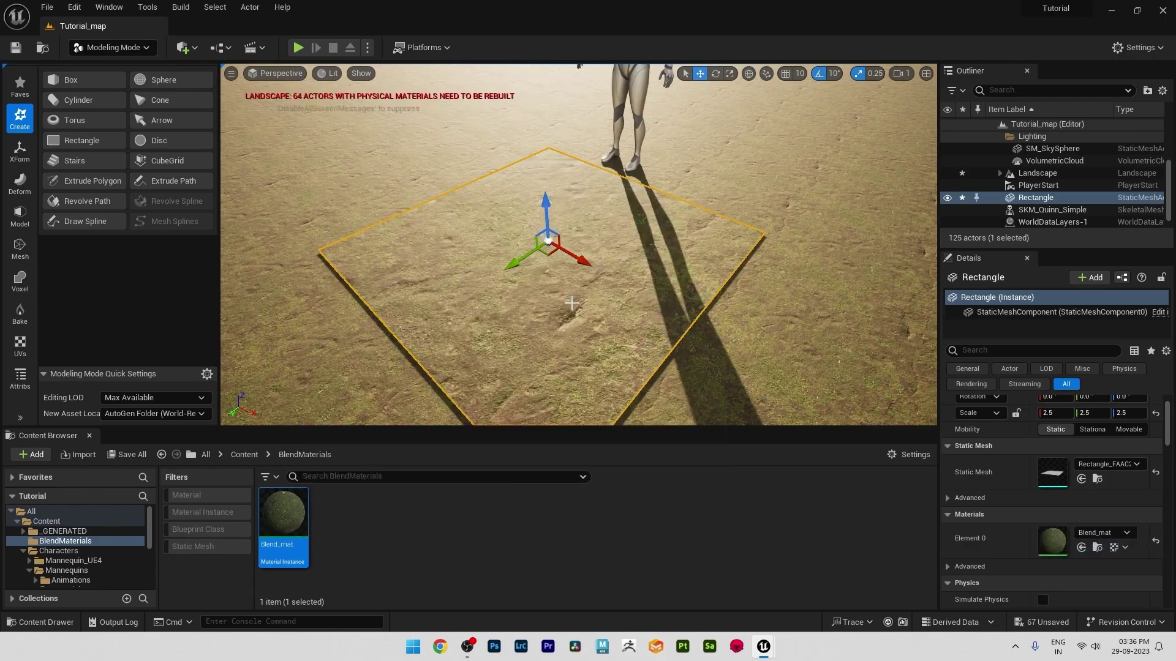
left_click(116, 50)
Enter Mesh Paint with the Paint tool and add the Green channel to color painting
left_click(97, 105)
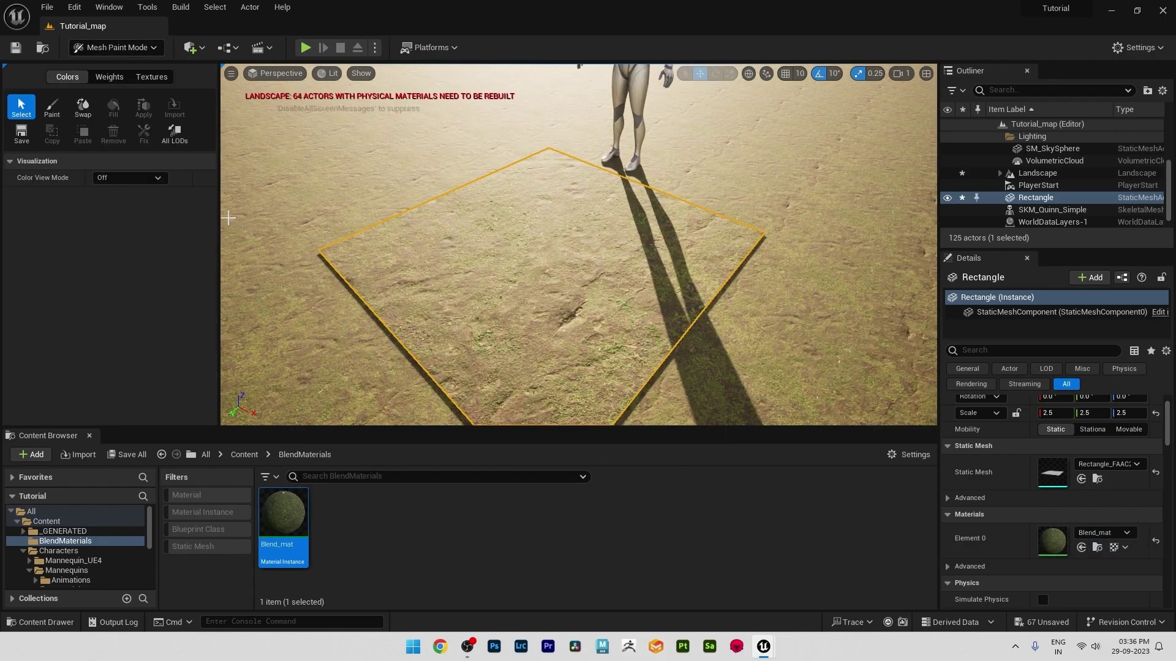
left_click(53, 108)
scroll(143, 282, "down", 2)
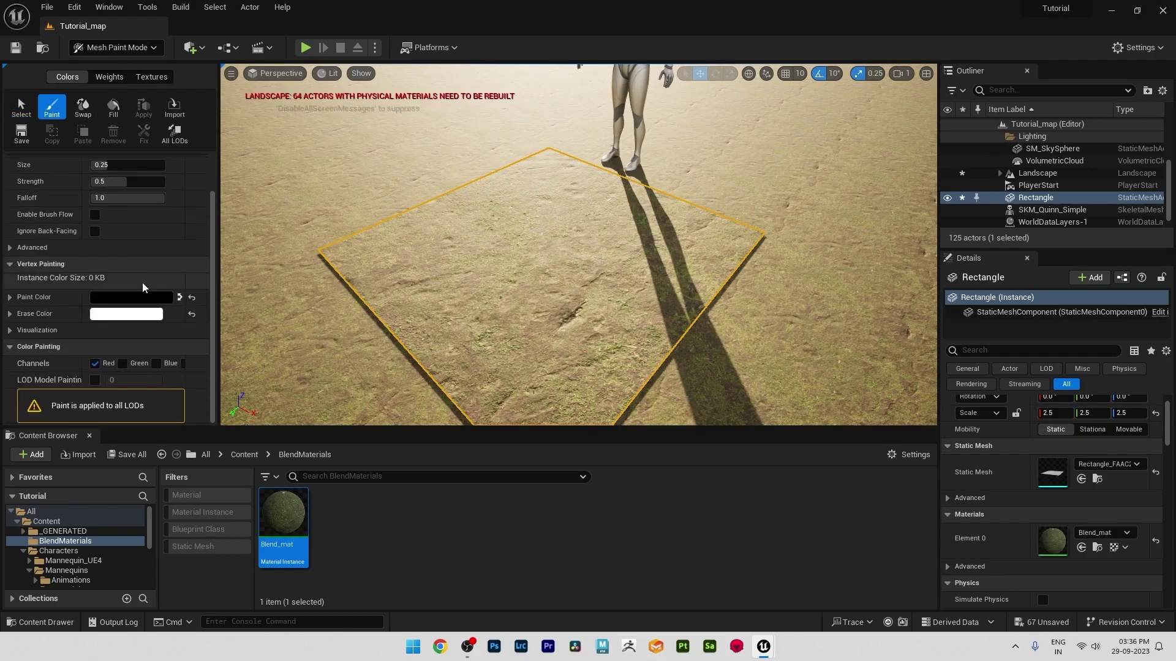
left_click(121, 365)
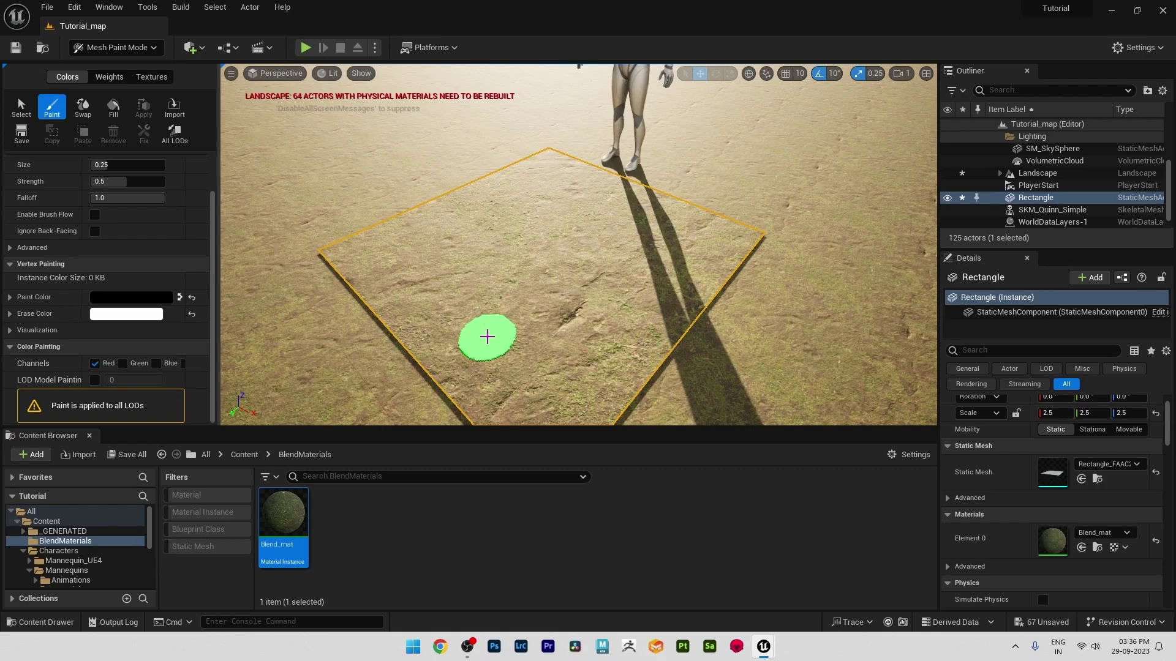
Brush a broad dried-grass patch across the rectangle's centre, extending it up and right
mouse_move(570, 359)
left_mouse_down()
mouse_move(597, 307)
mouse_move(497, 343)
left_mouse_up()
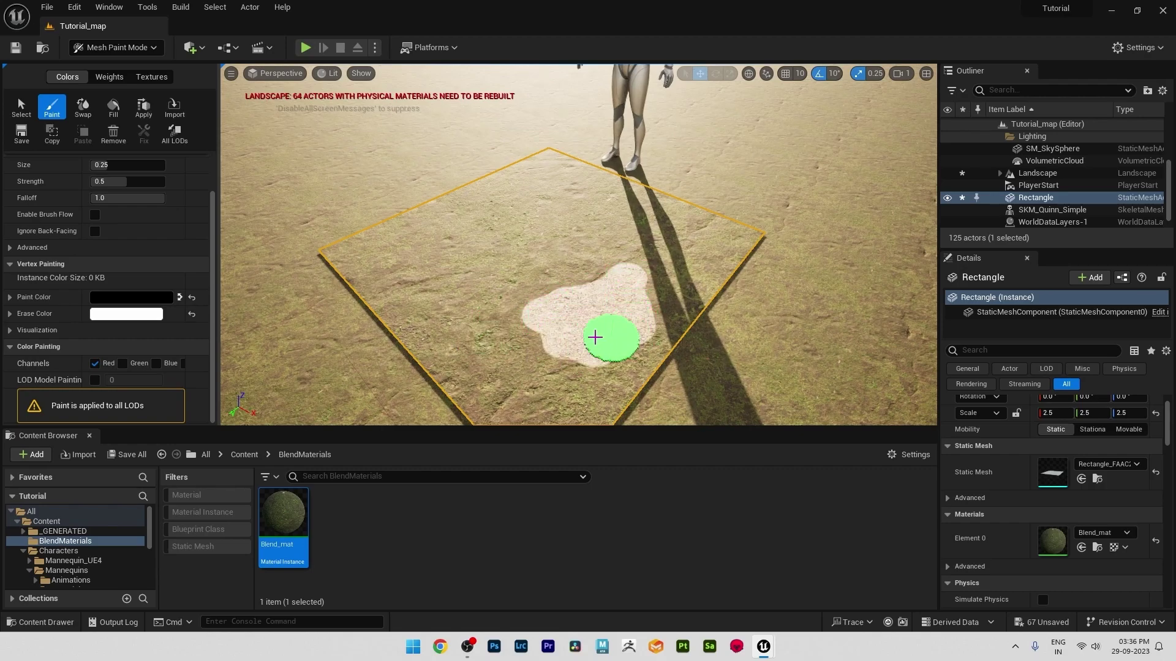
left_click_drag(547, 294, 649, 262)
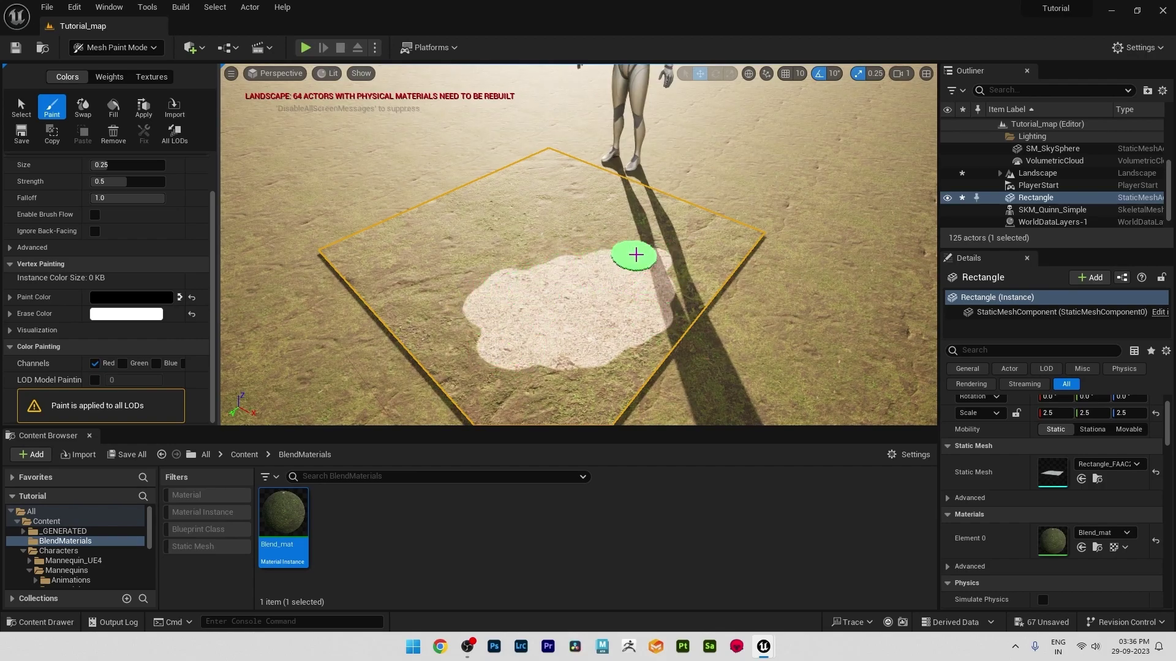
scroll(560, 297, "up", 5)
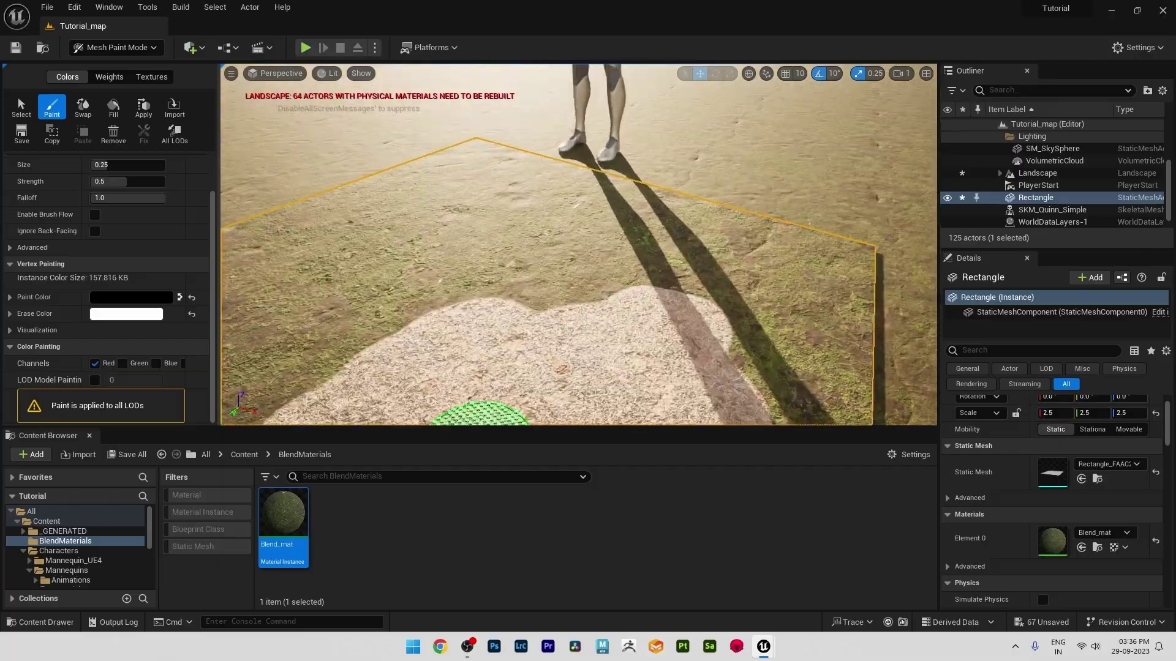
scroll(559, 297, "down", 5)
scroll(559, 115, "up", 3)
right_click_drag(559, 115, 552, 368)
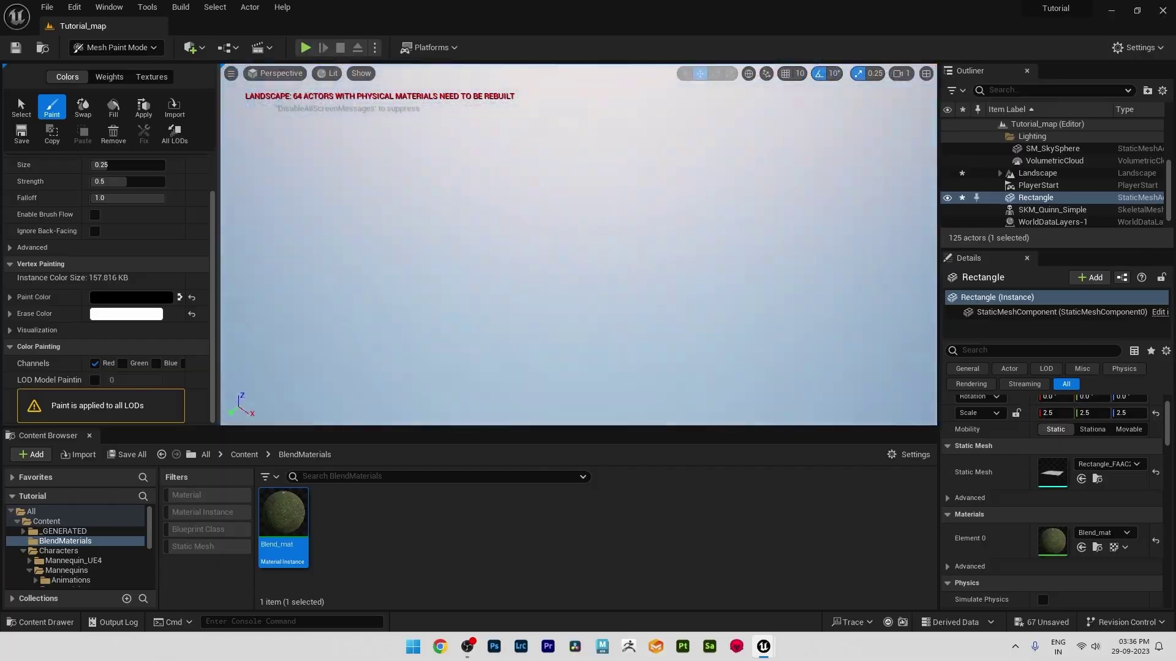
scroll(545, 263, "down", 3)
scroll(546, 262, "up", 5)
mouse_move(546, 263)
right_mouse_down()
mouse_move(510, 365)
mouse_move(552, 229)
right_mouse_up()
scroll(510, 365, "down", 5)
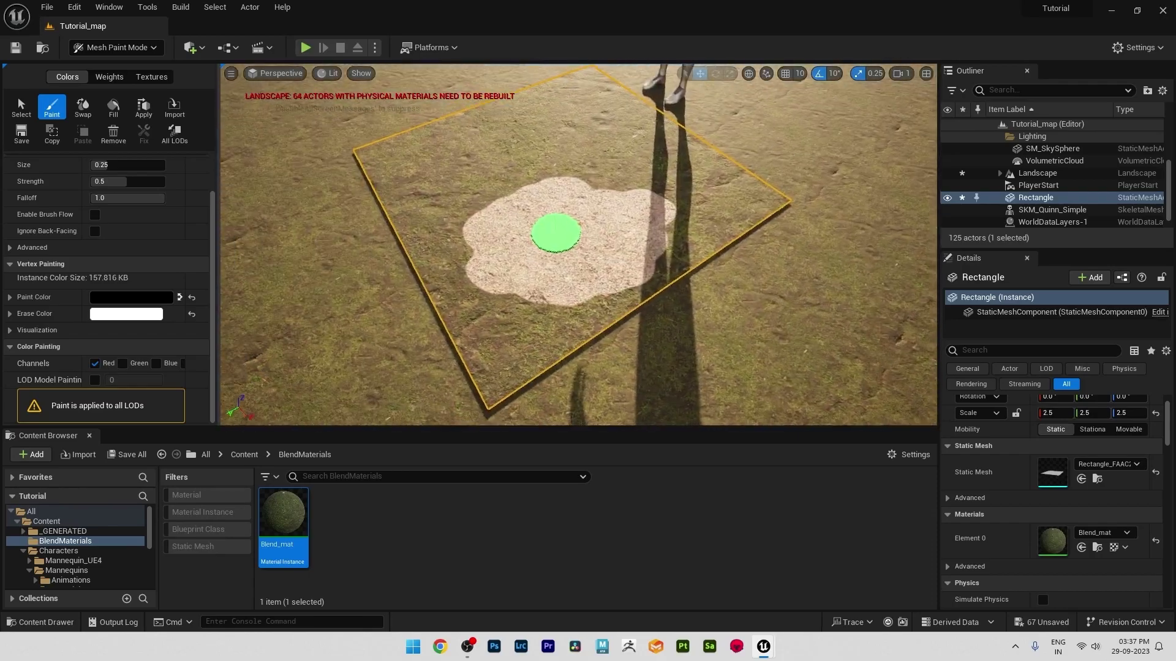
scroll(552, 229, "up", 3)
scroll(563, 297, "up", 2)
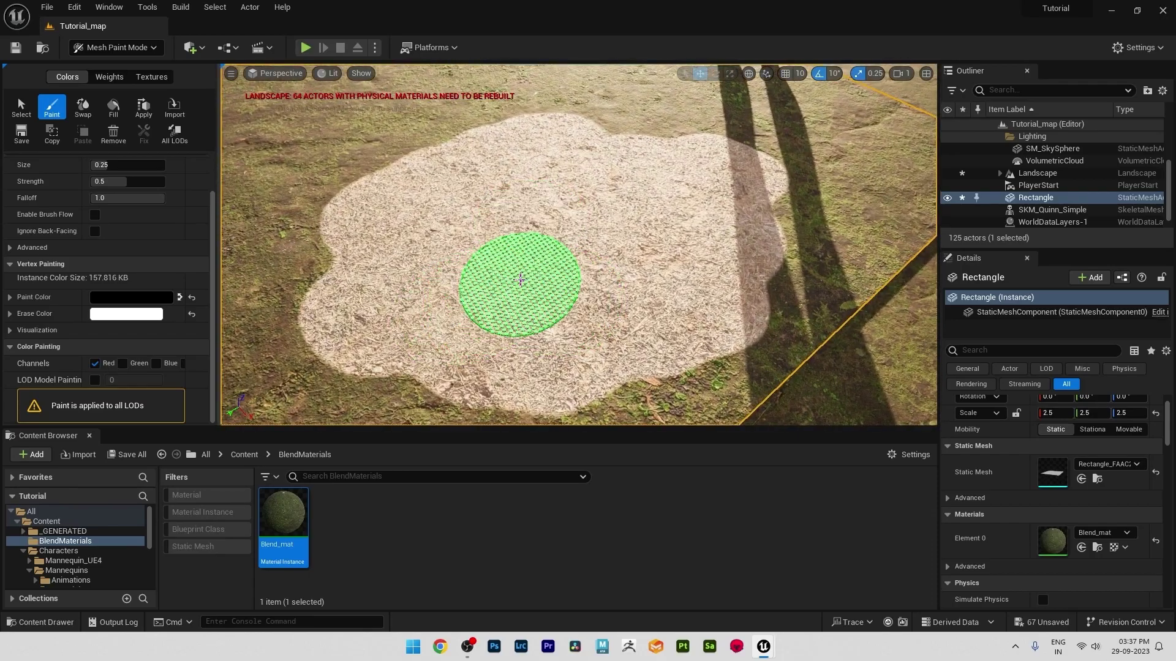
scroll(431, 166, "up", 1)
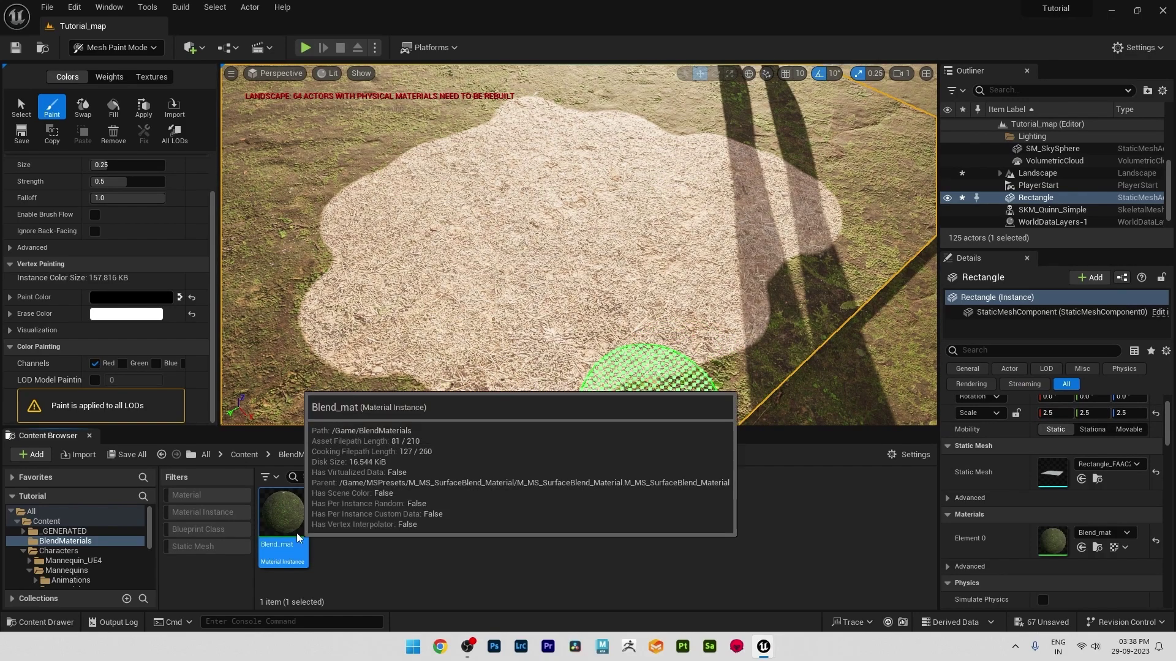
In Blend_mat, enable Base/Middle Layer Blend and raise its Blend Contrast and Blend Amount
double_click(271, 558)
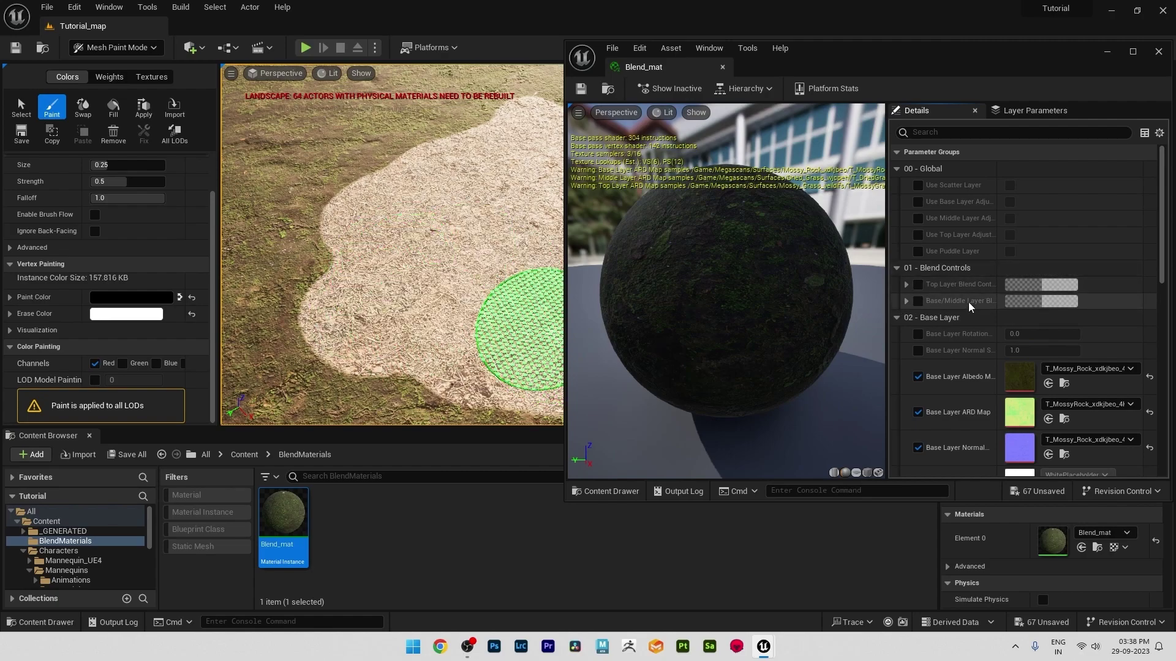
left_click(917, 302)
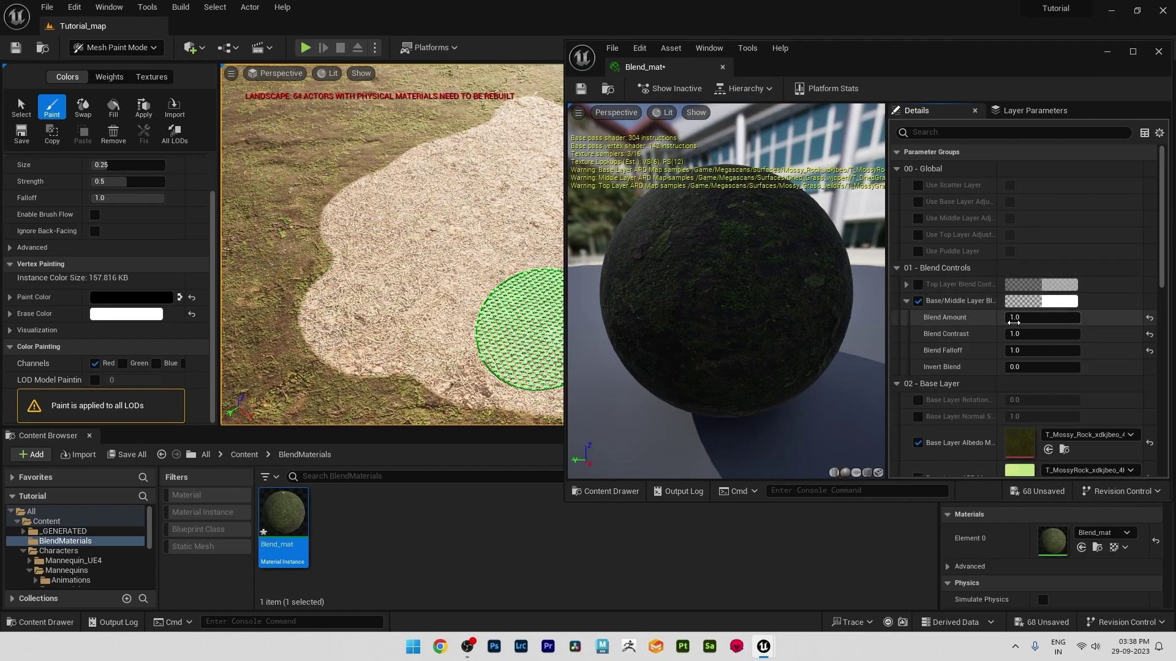
left_click_drag(1043, 334, 1079, 333)
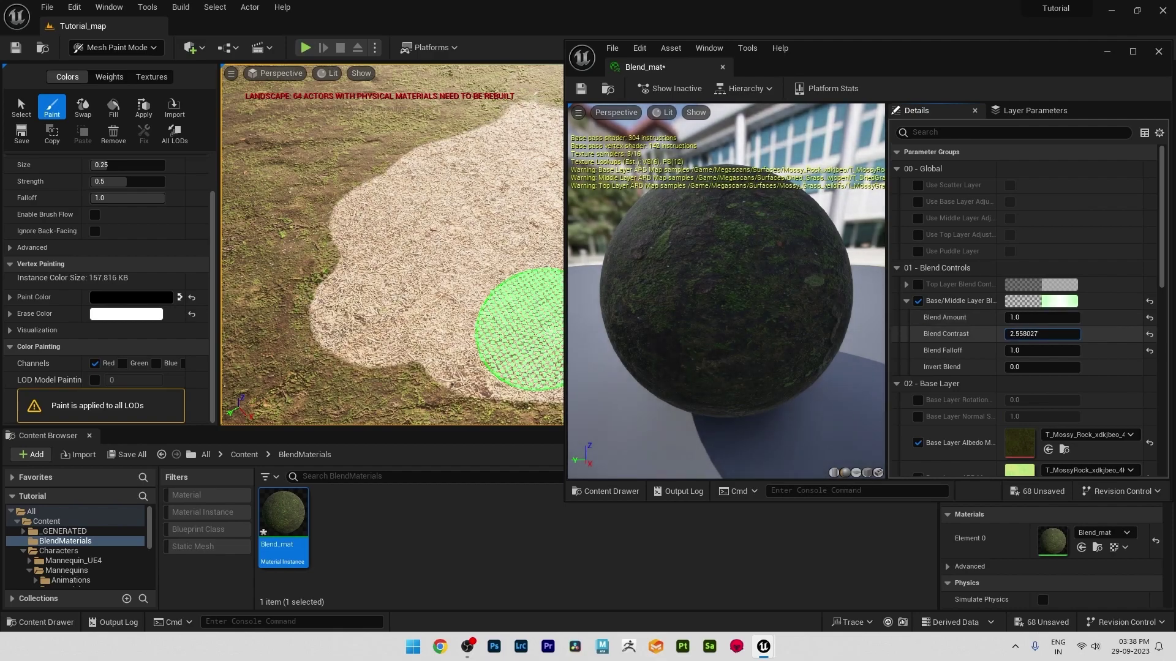
mouse_move(1011, 318)
left_mouse_down()
mouse_move(1048, 316)
mouse_move(1029, 316)
left_mouse_up()
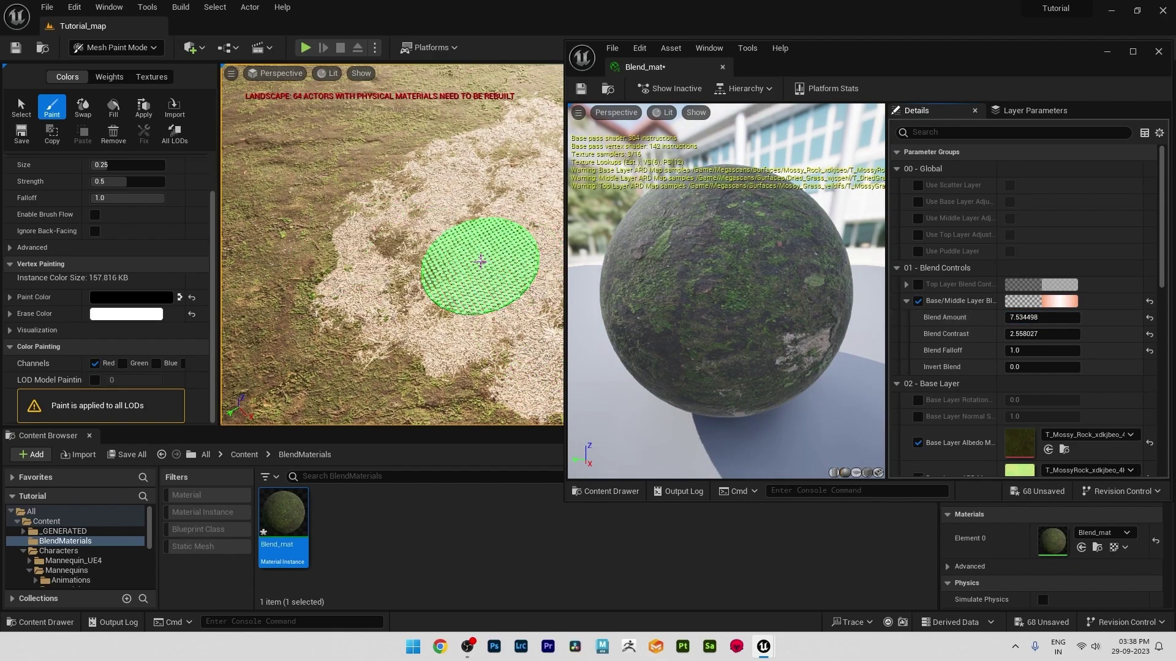
mouse_move(477, 266)
right_mouse_down()
mouse_move(368, 221)
mouse_move(295, 258)
mouse_move(392, 248)
mouse_move(493, 259)
mouse_move(420, 271)
mouse_move(433, 359)
mouse_move(538, 393)
mouse_move(353, 182)
mouse_move(485, 275)
right_mouse_up()
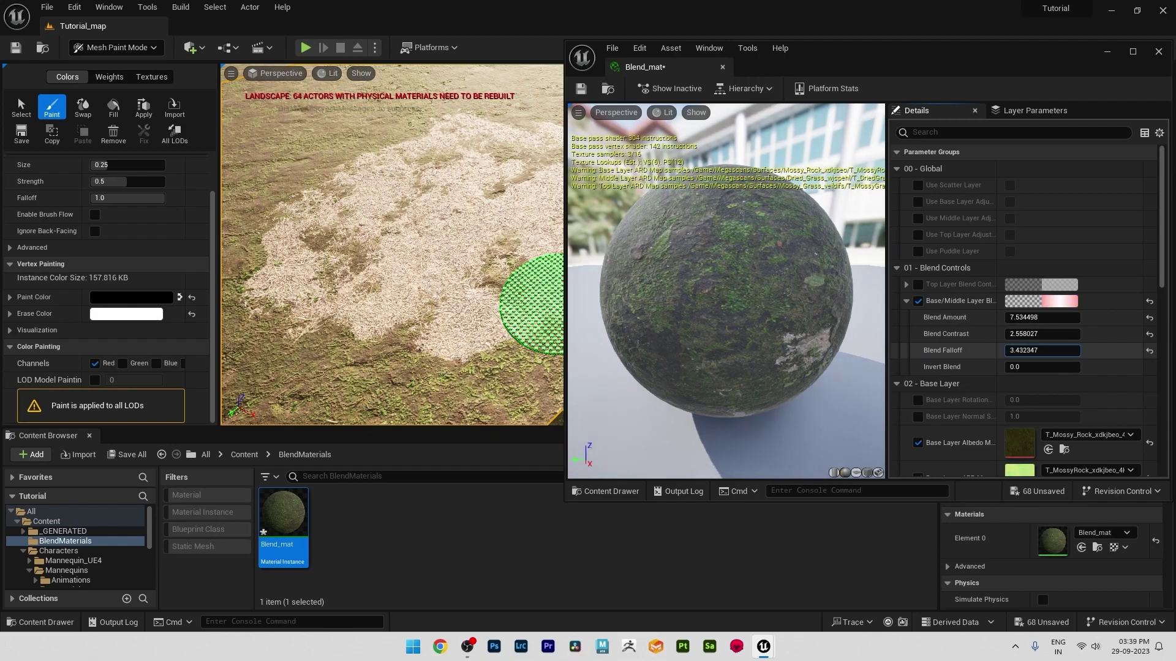
Reduce the base-to-middle Blend Falloff, raise Amount and Contrast further, then close the editor
mouse_move(1039, 350)
left_mouse_down()
mouse_move(1011, 350)
mouse_move(1057, 350)
left_mouse_up()
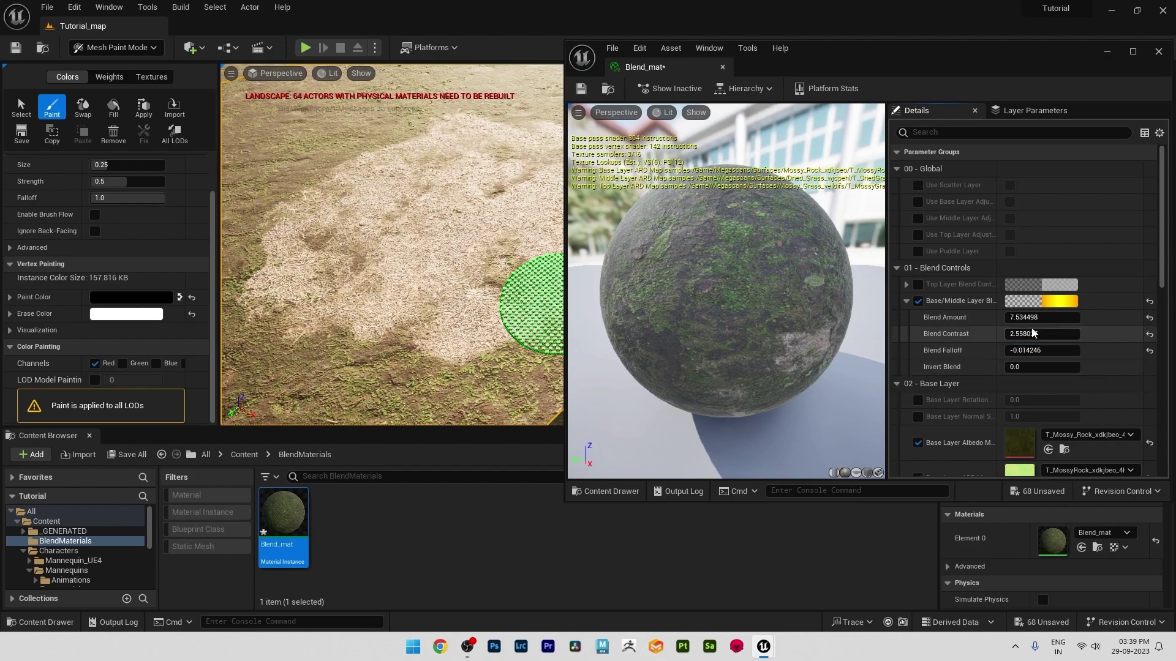
left_click_drag(1038, 317, 1094, 317)
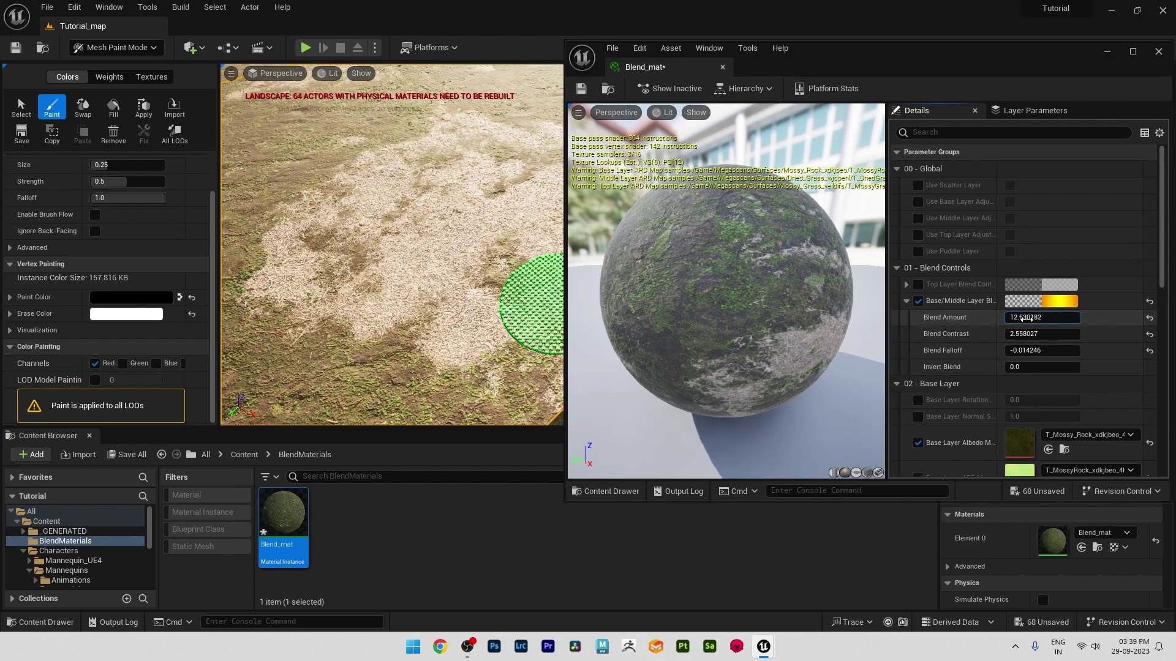
left_click_drag(1029, 333, 1057, 334)
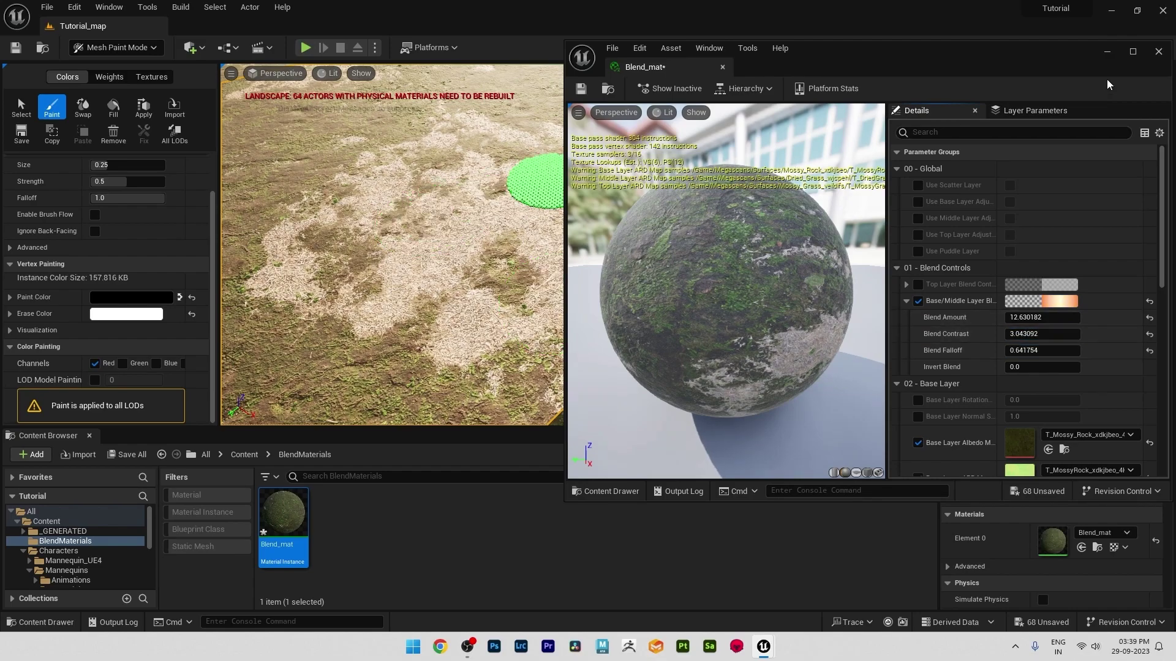
left_click(1159, 52)
Paint with only the Green channel checked, brushing a speckled patch near the rectangle's centre
mouse_move(656, 210)
right_mouse_down()
mouse_move(666, 273)
mouse_move(655, 317)
mouse_move(484, 168)
right_mouse_up()
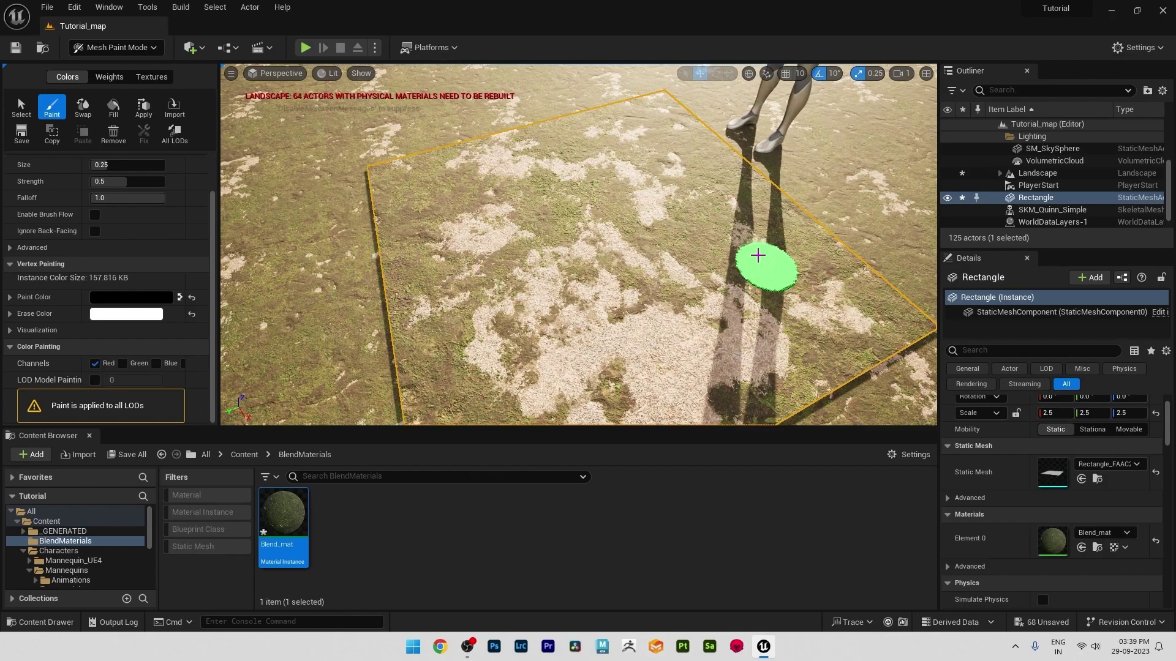
left_click(123, 362)
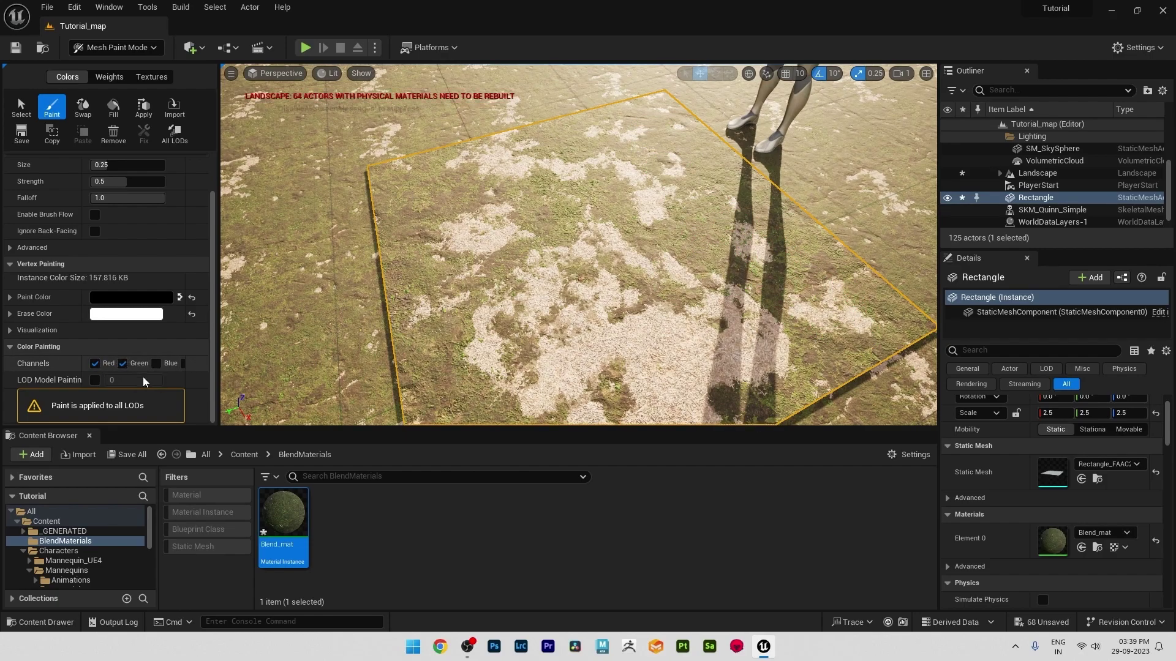
left_click(95, 364)
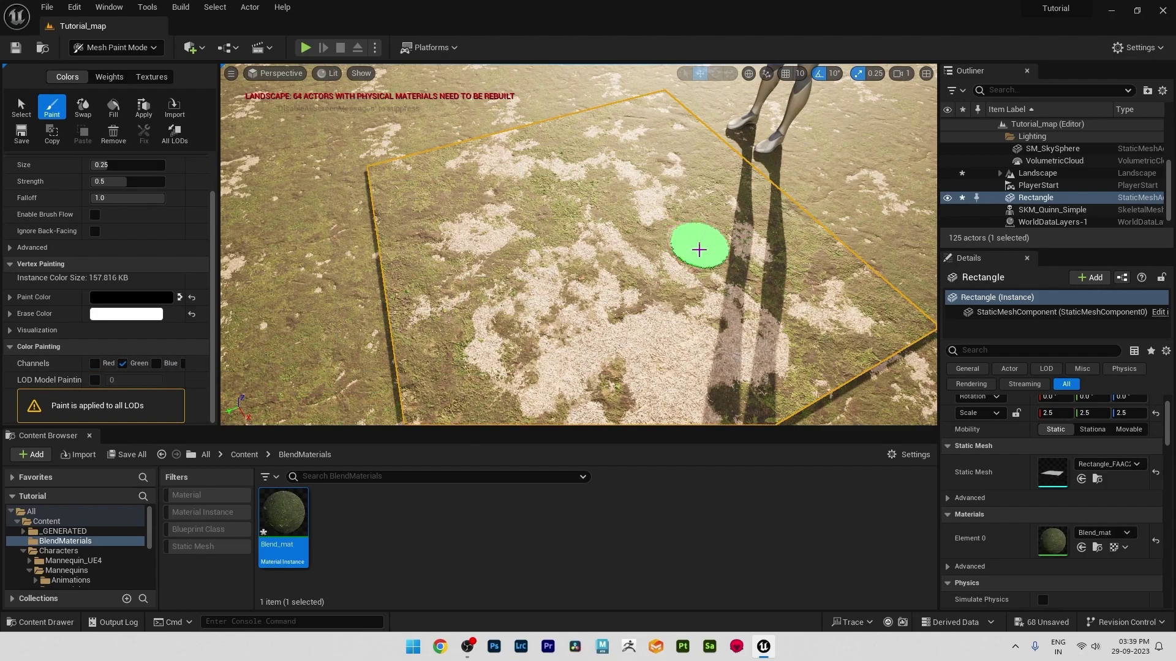
mouse_move(698, 249)
left_mouse_down()
mouse_move(771, 291)
mouse_move(648, 267)
left_mouse_up()
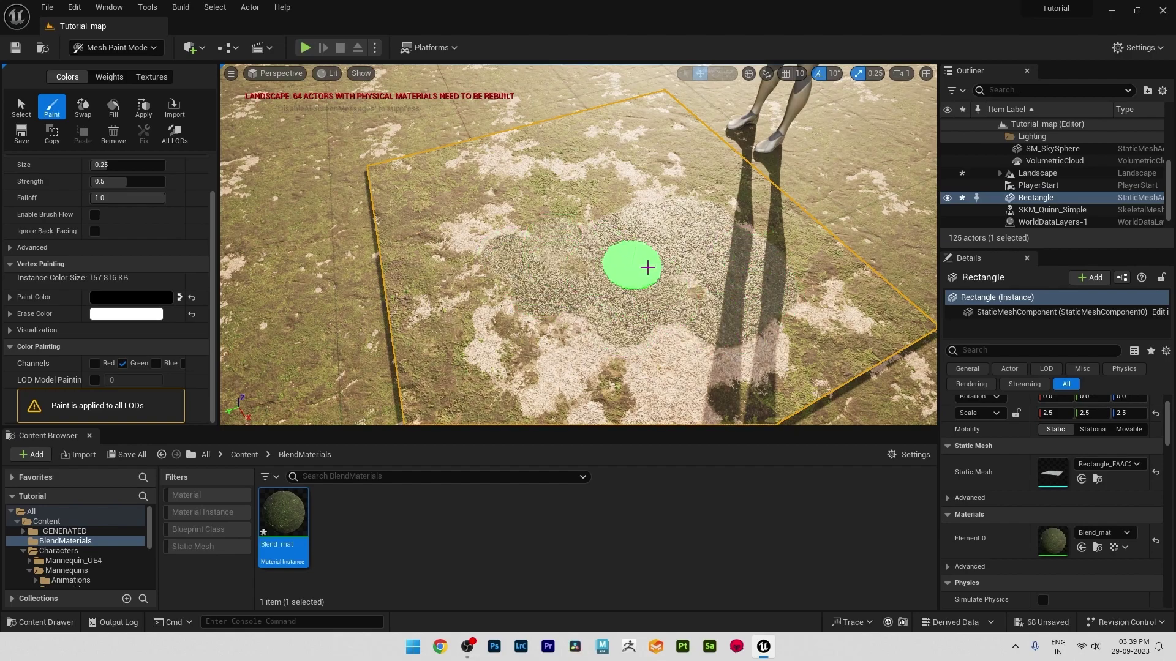
Reopen Blend_mat, enable Top Layer Blend Controls and expand its parameters
double_click(285, 524)
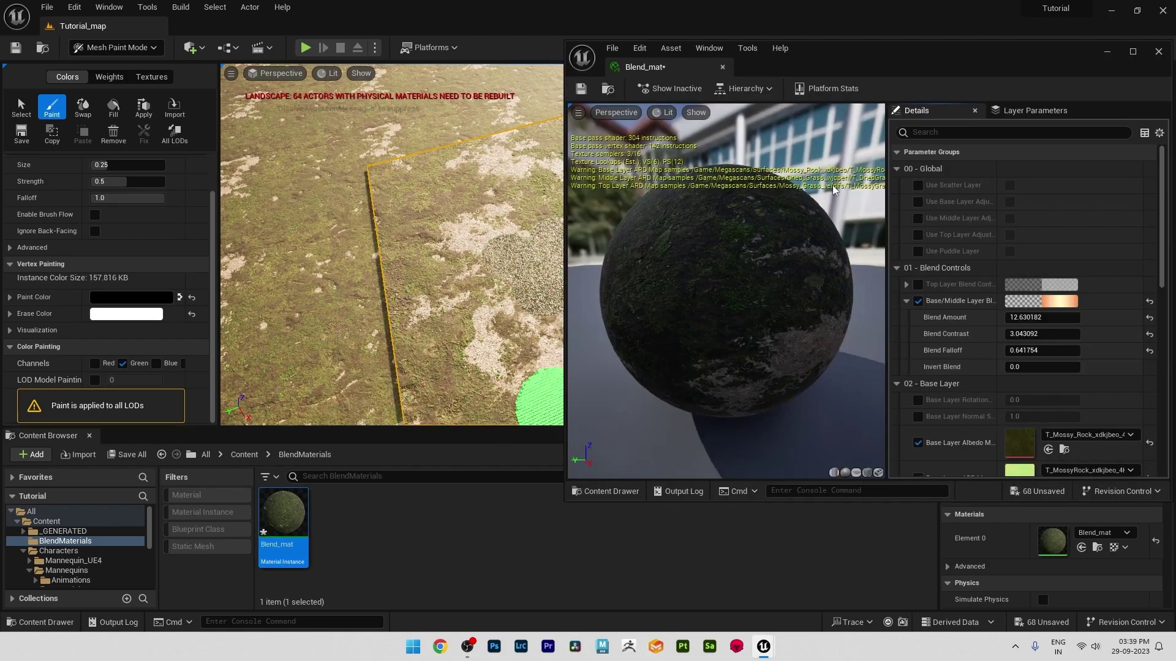
left_click_drag(812, 39, 836, 45)
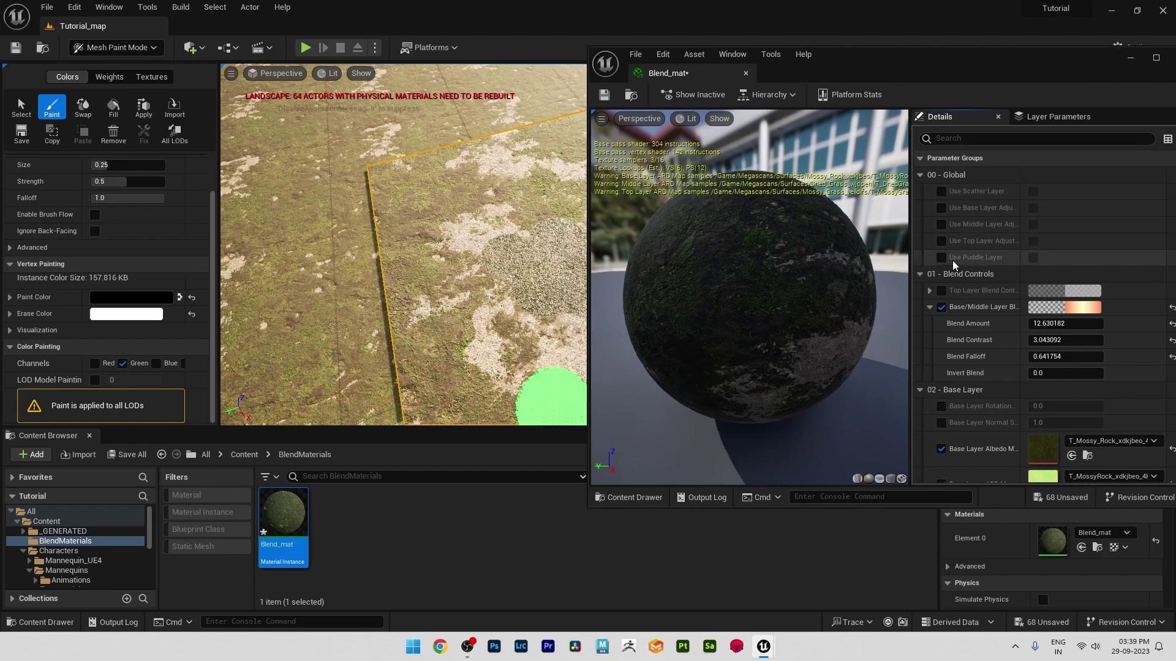
left_click(942, 290)
mouse_move(888, 64)
left_mouse_down()
mouse_move(144, 91)
mouse_move(185, 80)
left_mouse_up()
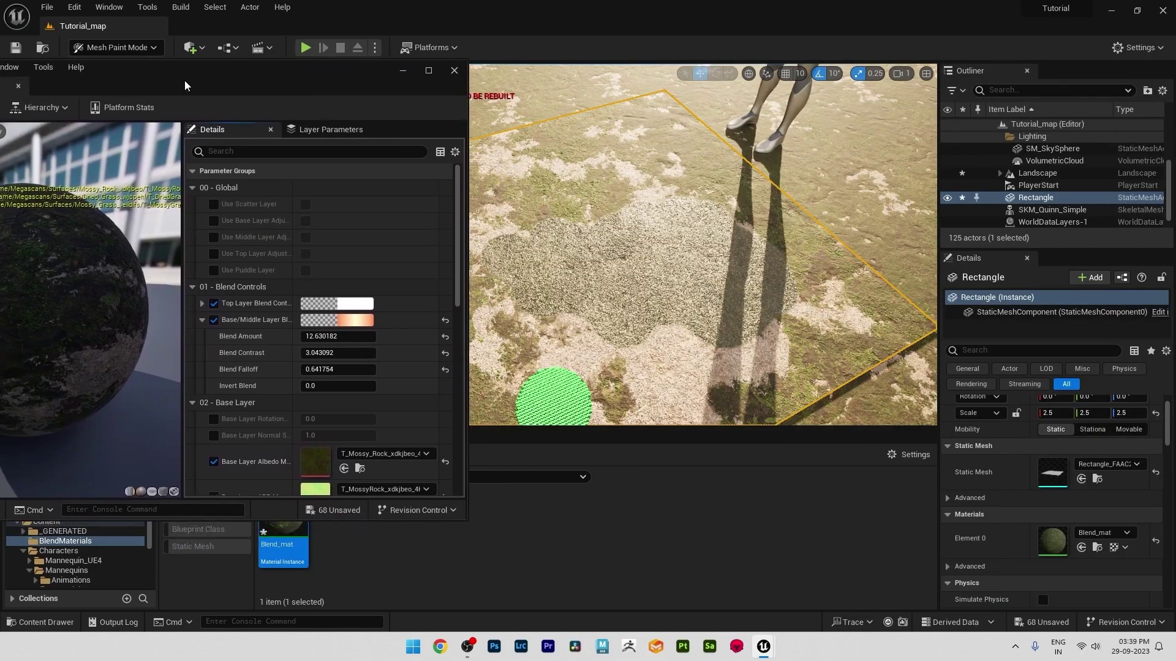
left_click(199, 303)
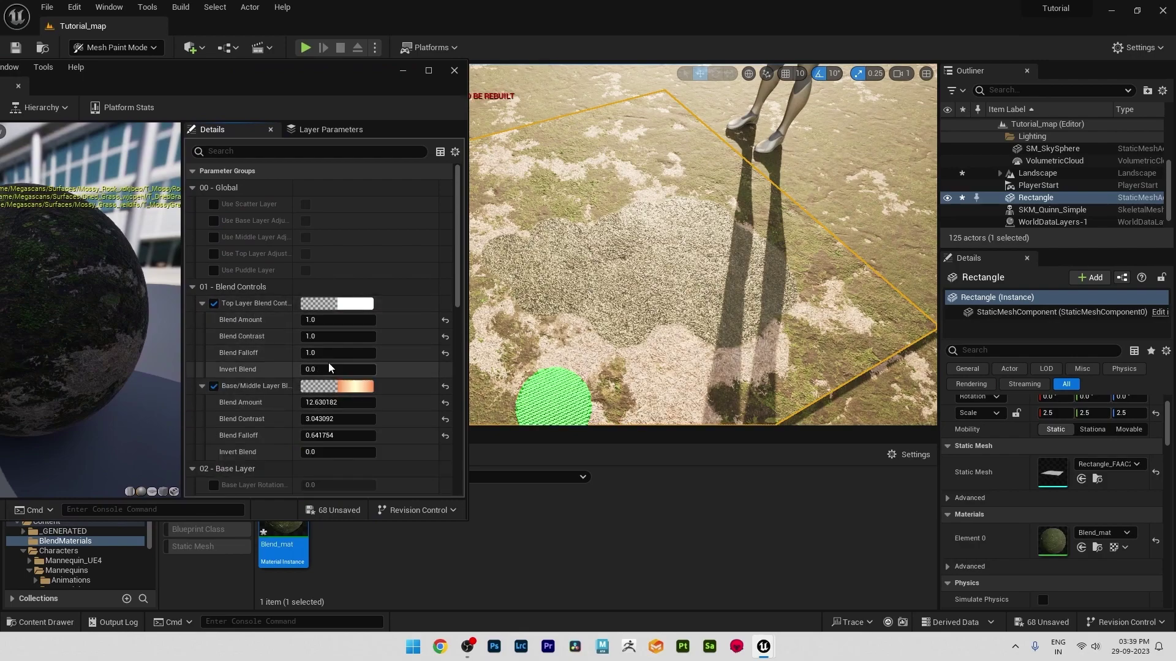
Tune the top layer Blend Amount to a negative value and adjust its Blend Contrast
mouse_move(321, 319)
left_mouse_down()
mouse_move(350, 320)
mouse_move(313, 320)
mouse_move(313, 336)
mouse_move(313, 320)
mouse_move(294, 320)
left_mouse_up()
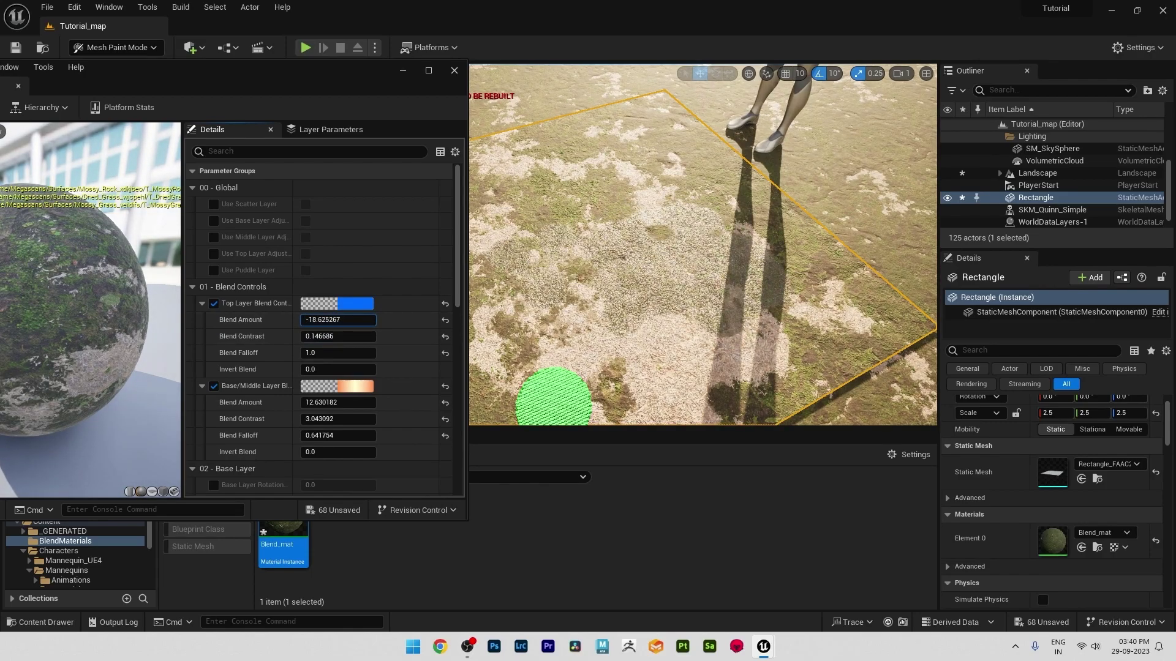
mouse_move(317, 336)
left_mouse_down()
mouse_move(328, 337)
mouse_move(317, 337)
left_mouse_up()
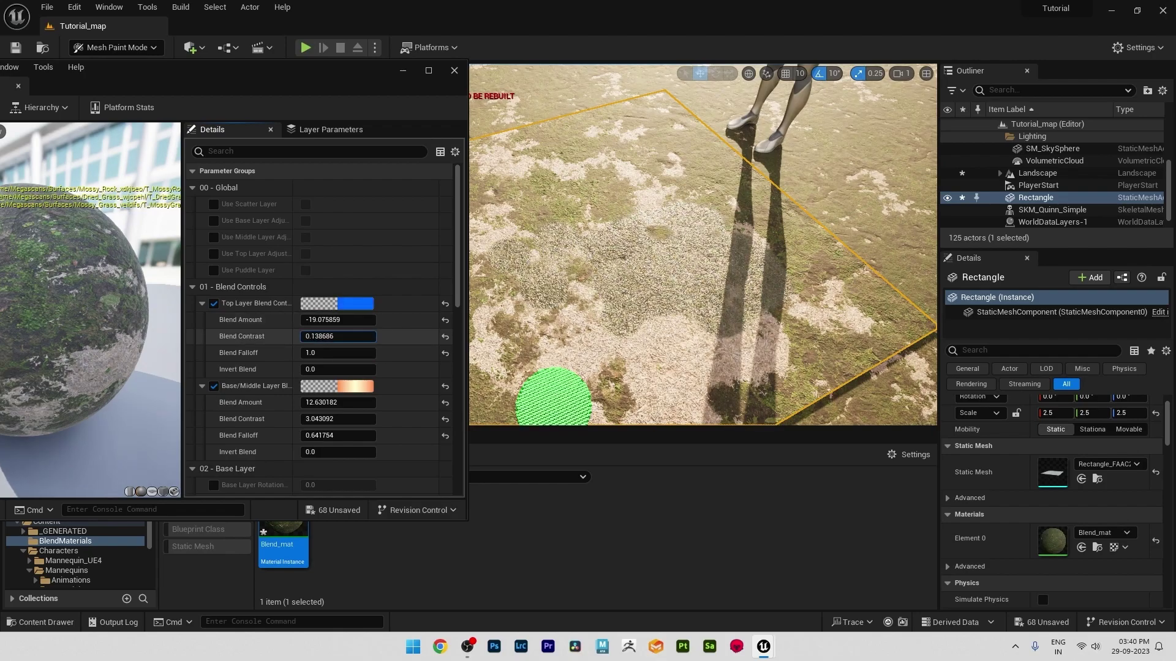
left_click_drag(317, 336, 306, 337)
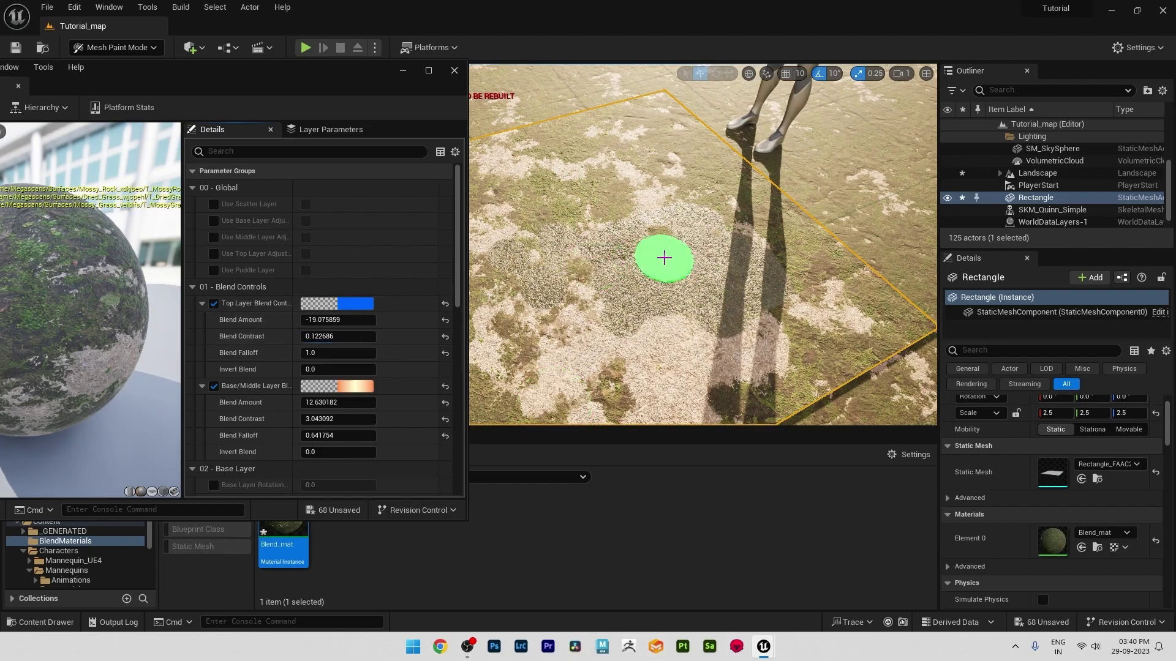
scroll(660, 273, "up", 2)
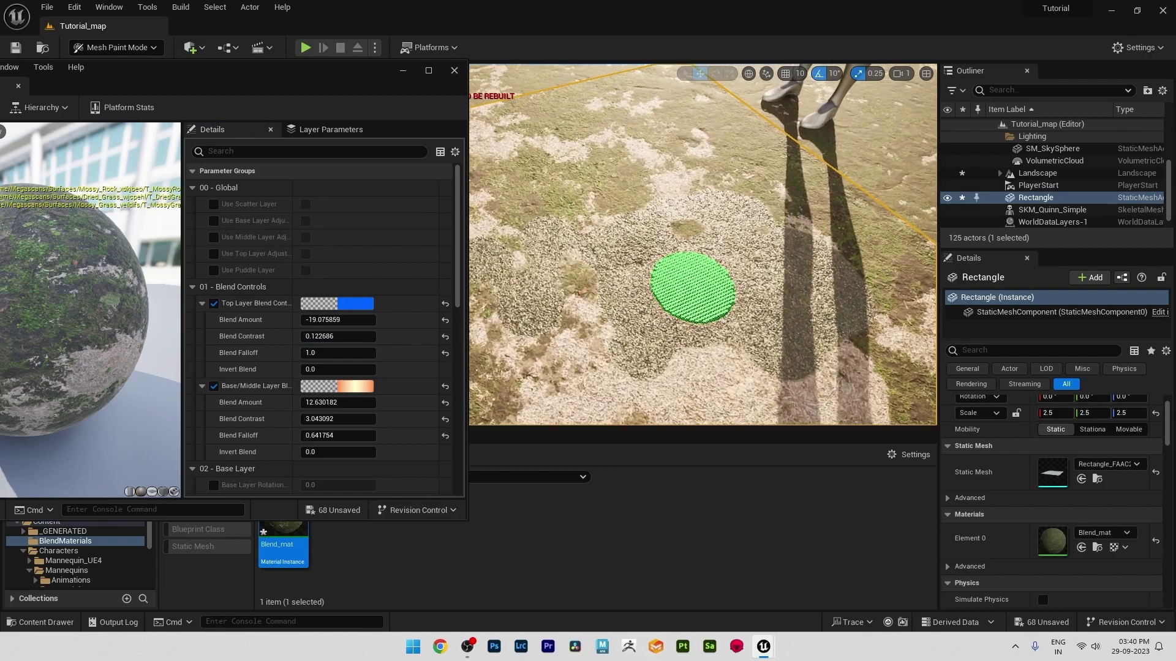
scroll(660, 275, "up", 2)
scroll(661, 274, "up", 1)
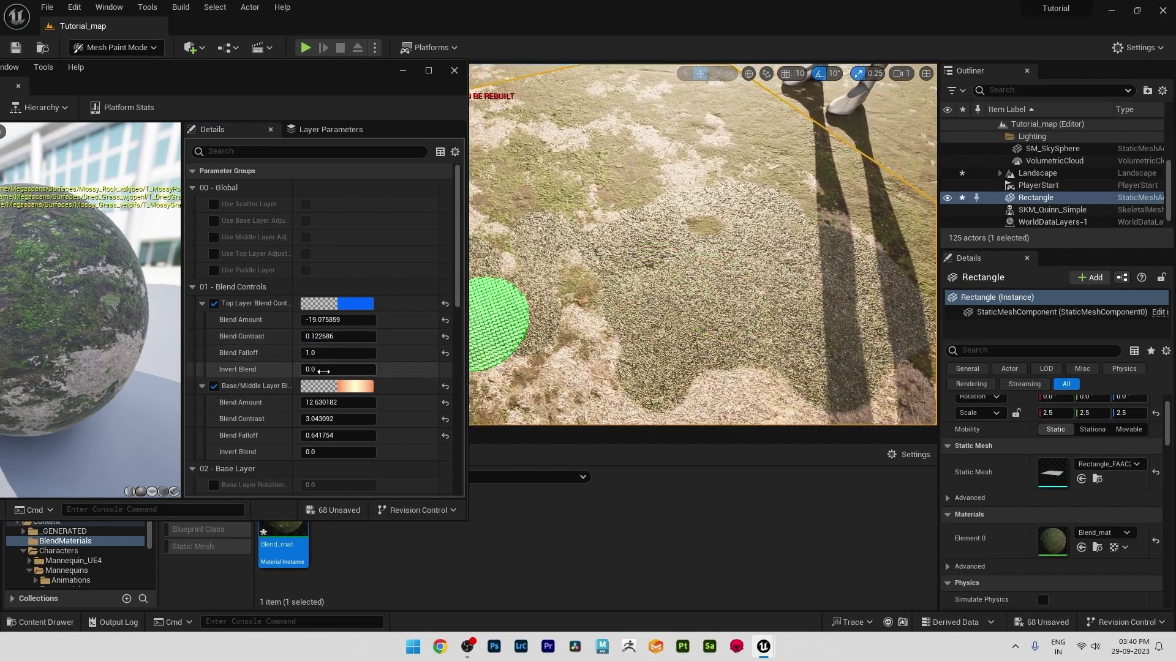
left_click_drag(338, 319, 312, 319)
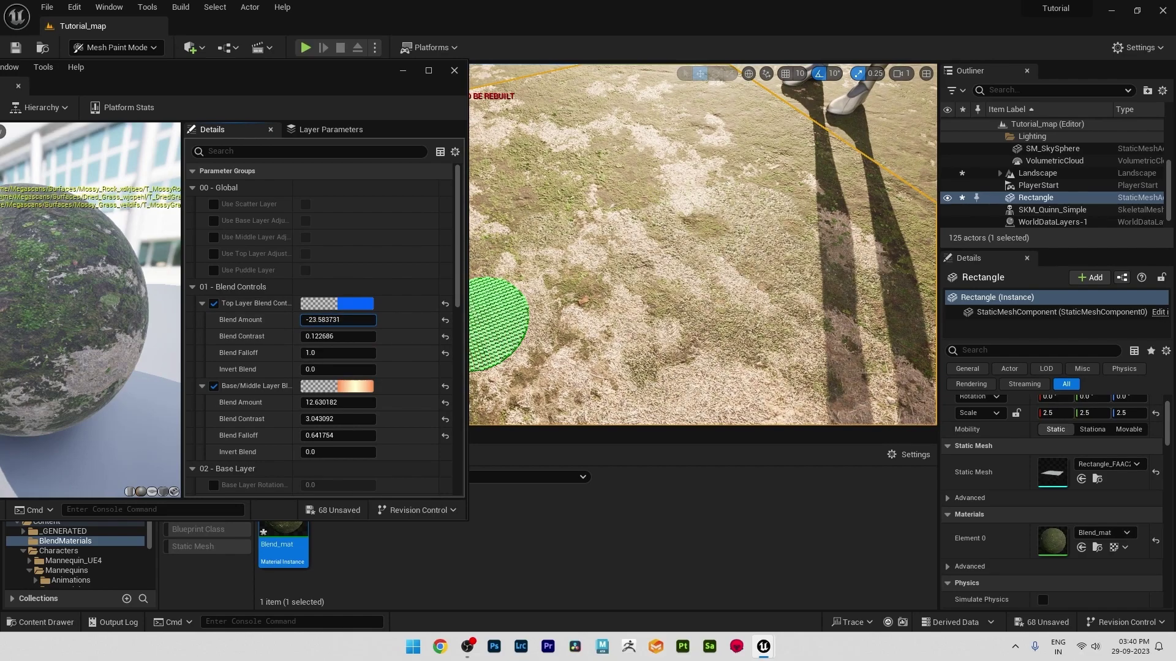
left_click_drag(338, 319, 358, 320)
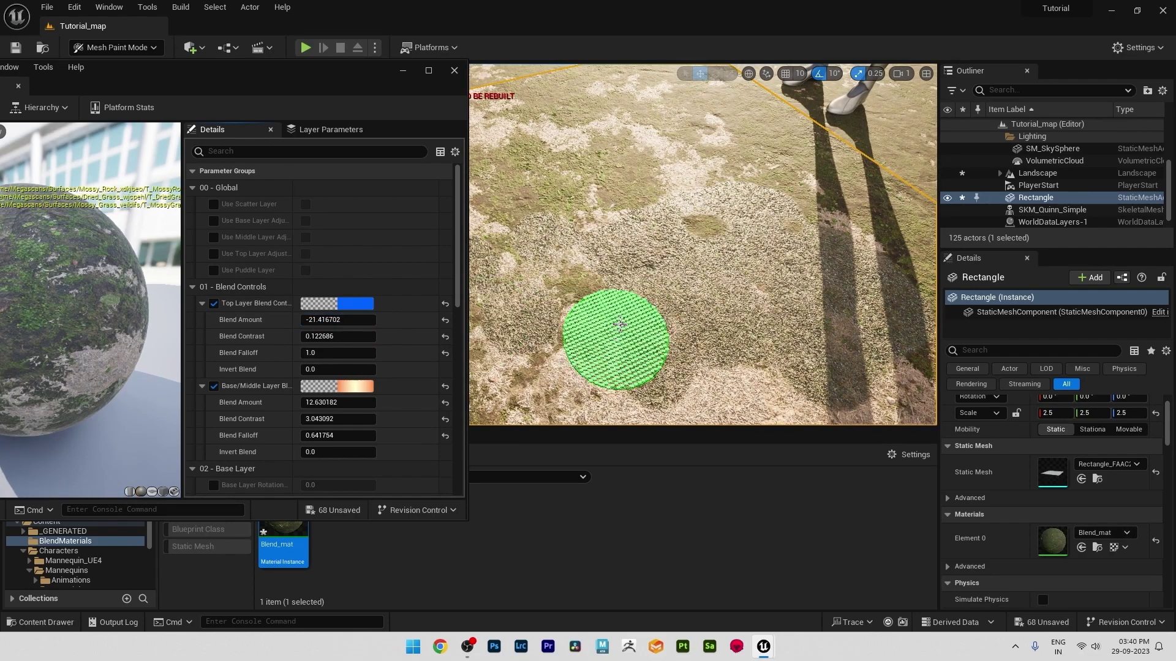
Close the material editor and brush mossy grass over the rectangle's light dried patches
left_click(454, 71)
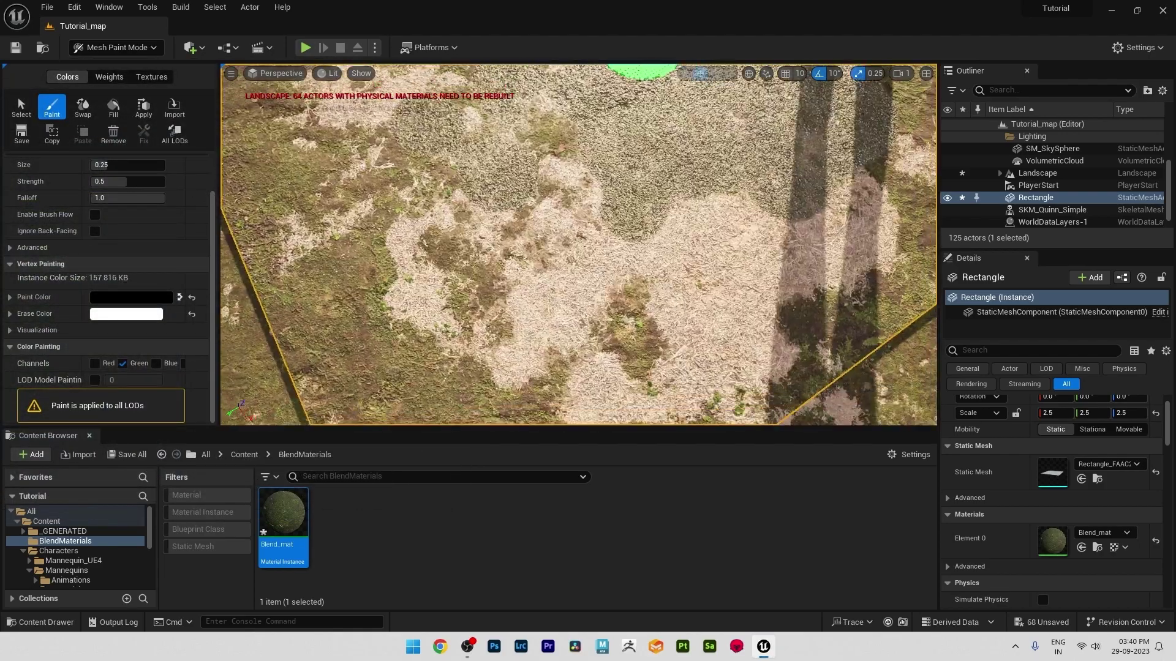
right_click_drag(670, 217, 671, 216)
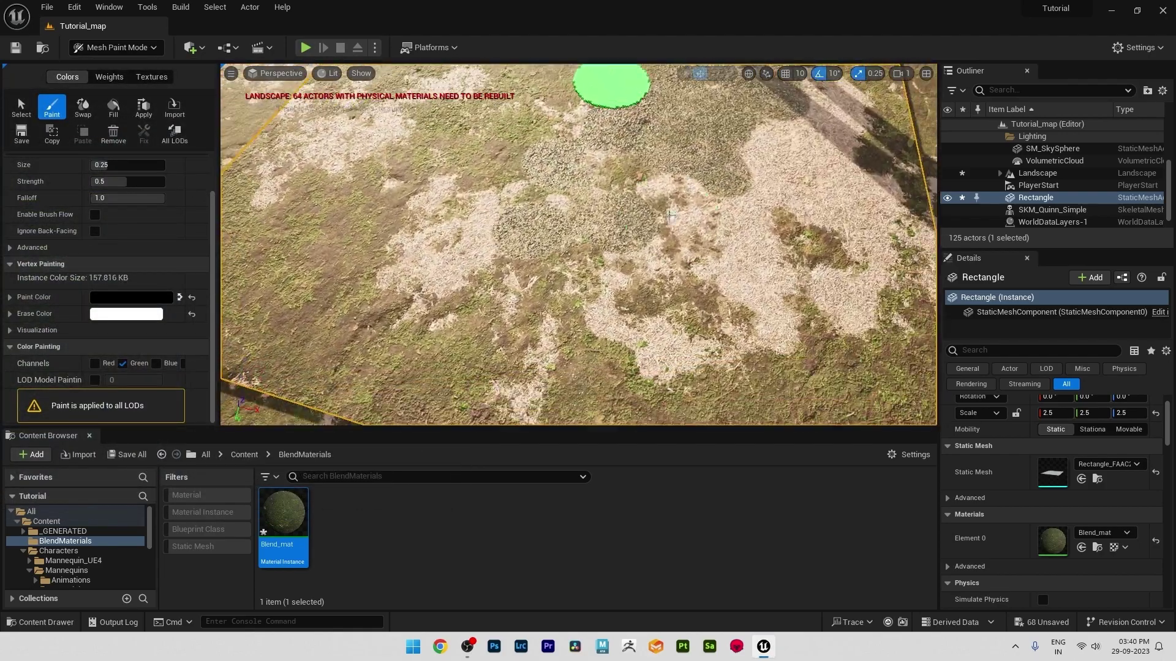
left_click_drag(879, 310, 380, 243)
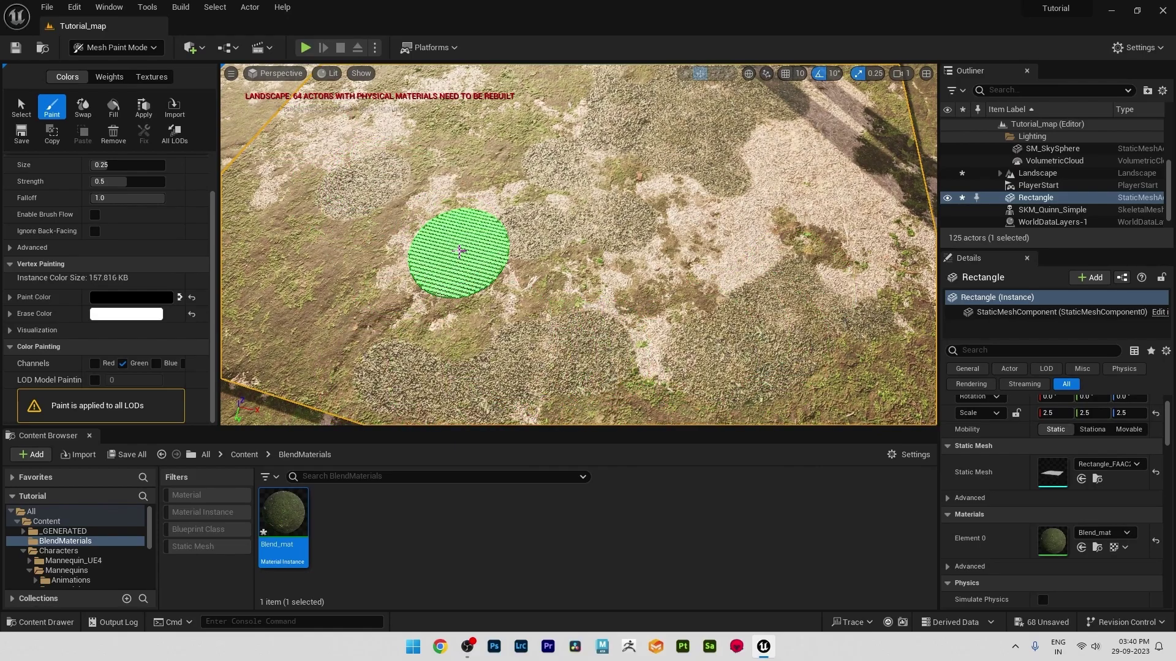
scroll(581, 364, "up", 2)
scroll(581, 362, "down", 3)
scroll(337, 203, "down", 2)
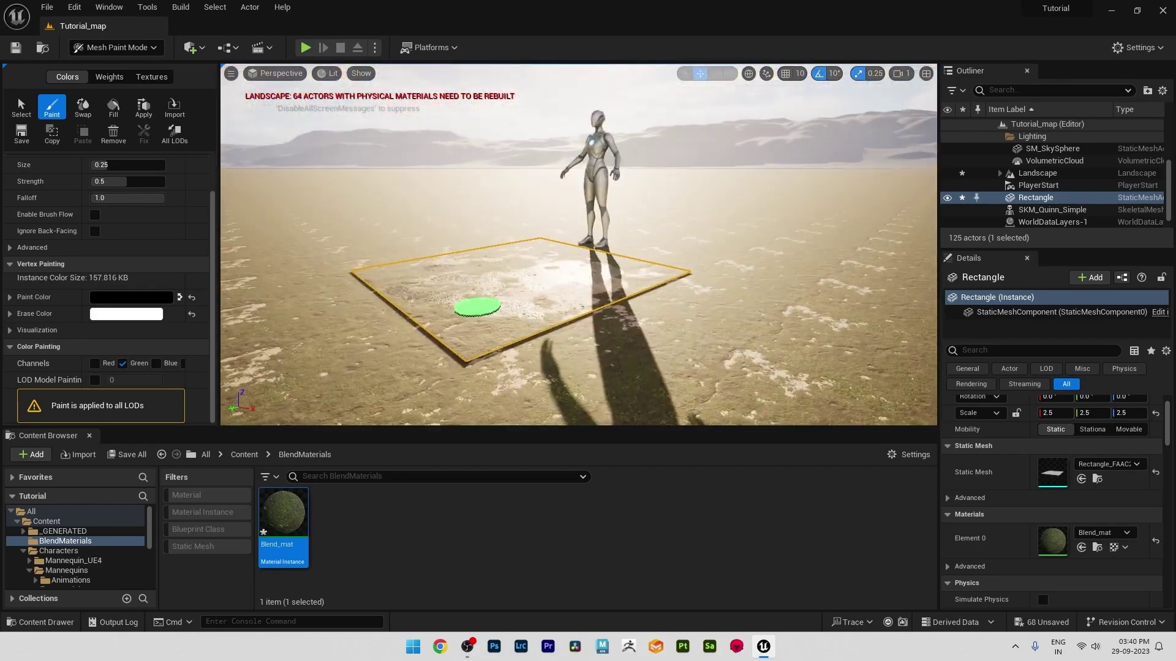
scroll(475, 304, "up", 3)
scroll(323, 259, "up", 2)
scroll(323, 260, "down", 3)
scroll(688, 370, "down", 2)
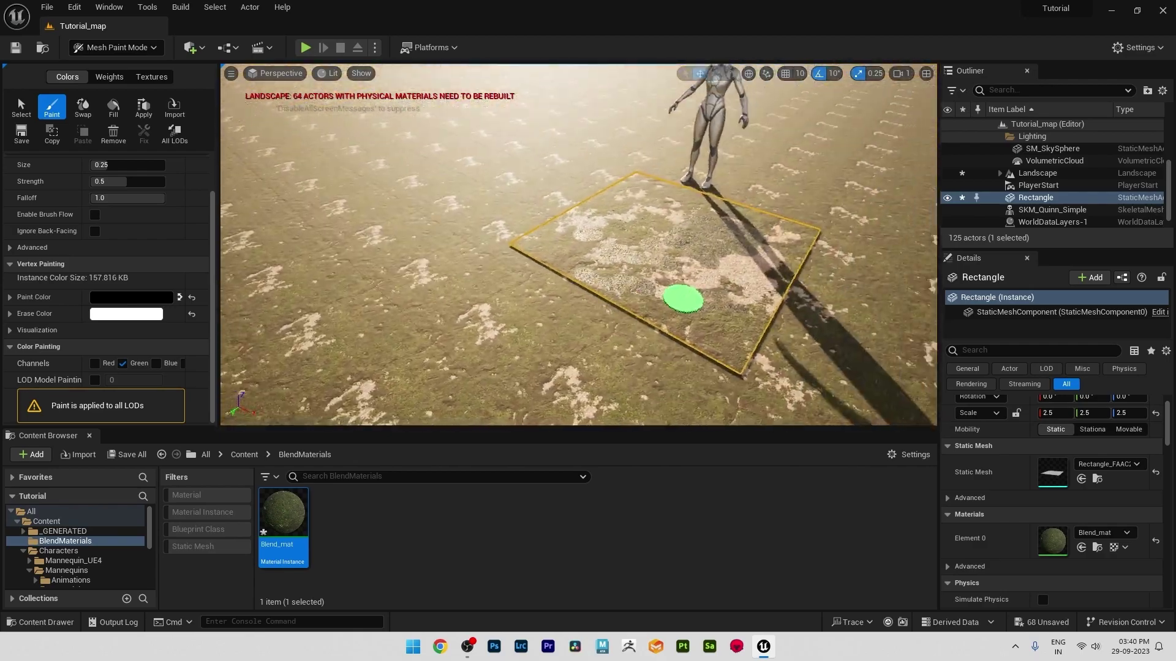
scroll(657, 284, "up", 1)
scroll(694, 247, "up", 3)
scroll(693, 246, "down", 2)
scroll(729, 362, "down", 2)
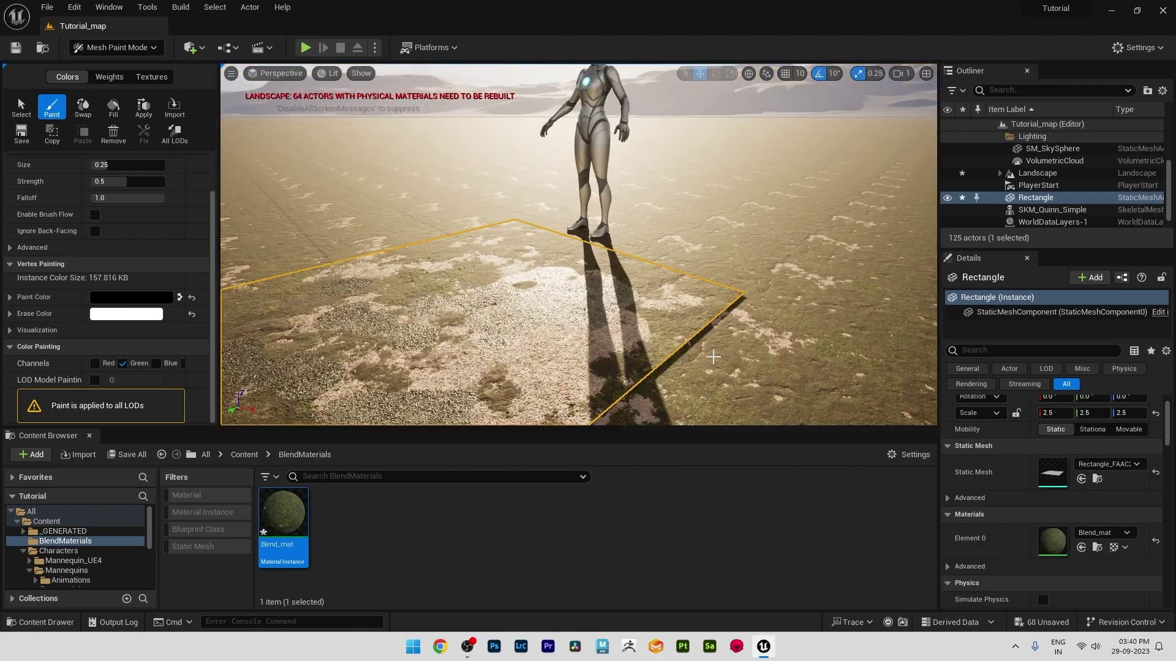